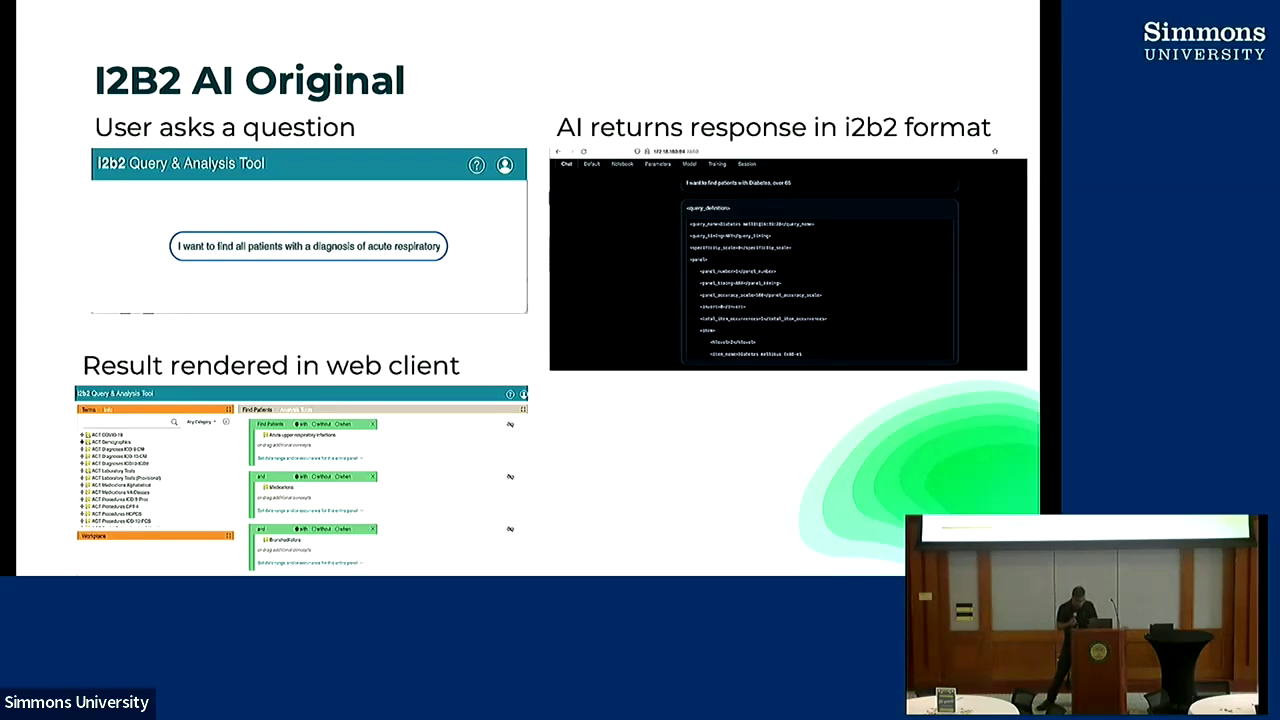
key(Right)
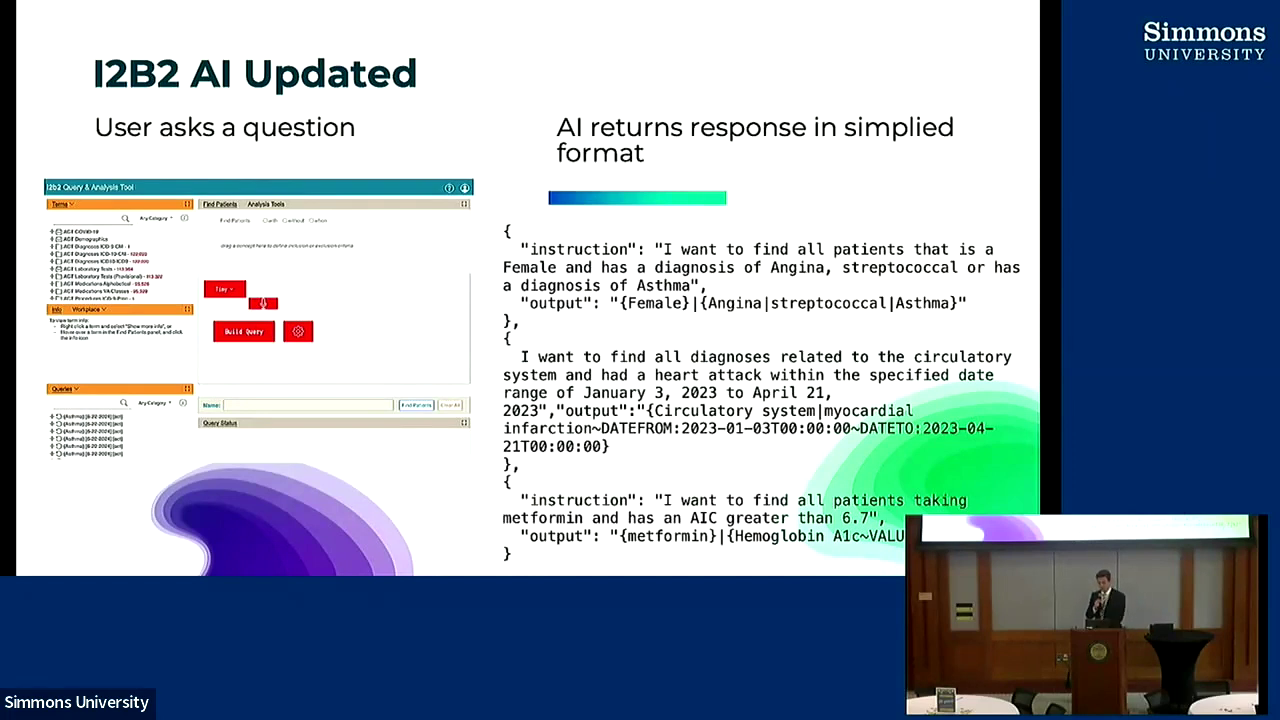
Step the presentation back one slide, to the I2B2 AI Original slide
key(Left)
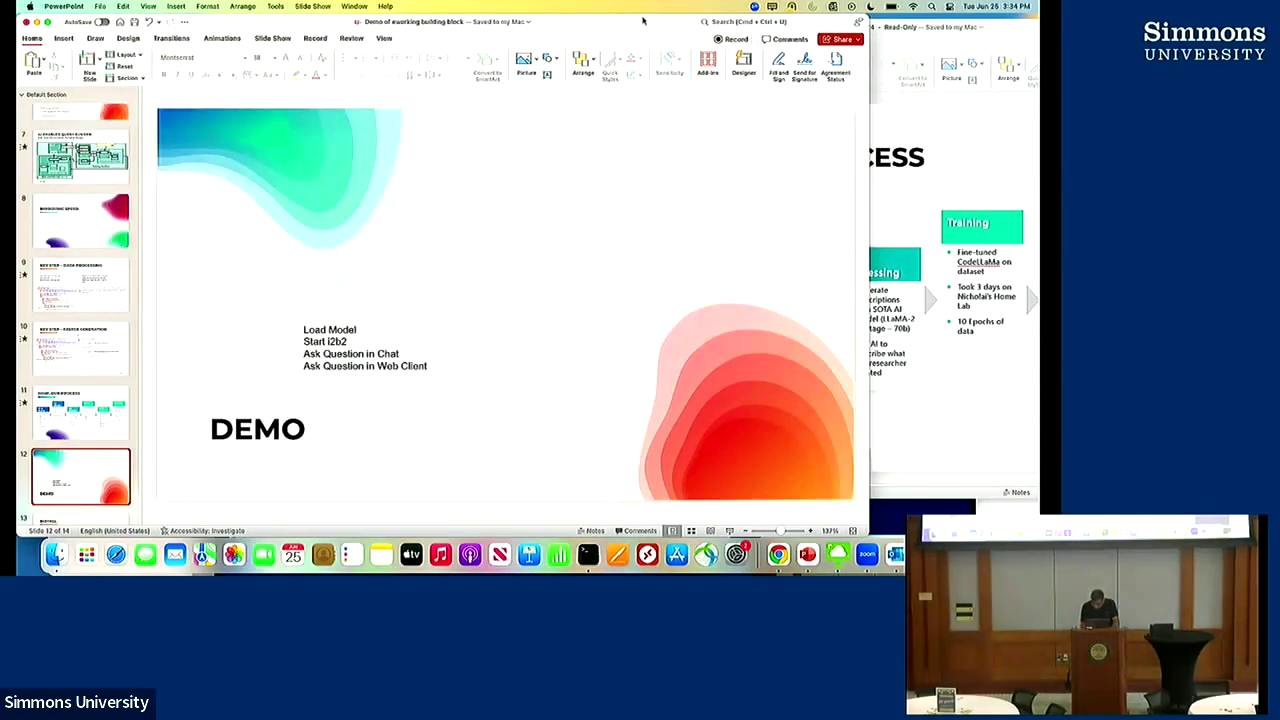
Connect to the virtual Windows desktop with the account password and push the server log up with blank lines
click(837, 554)
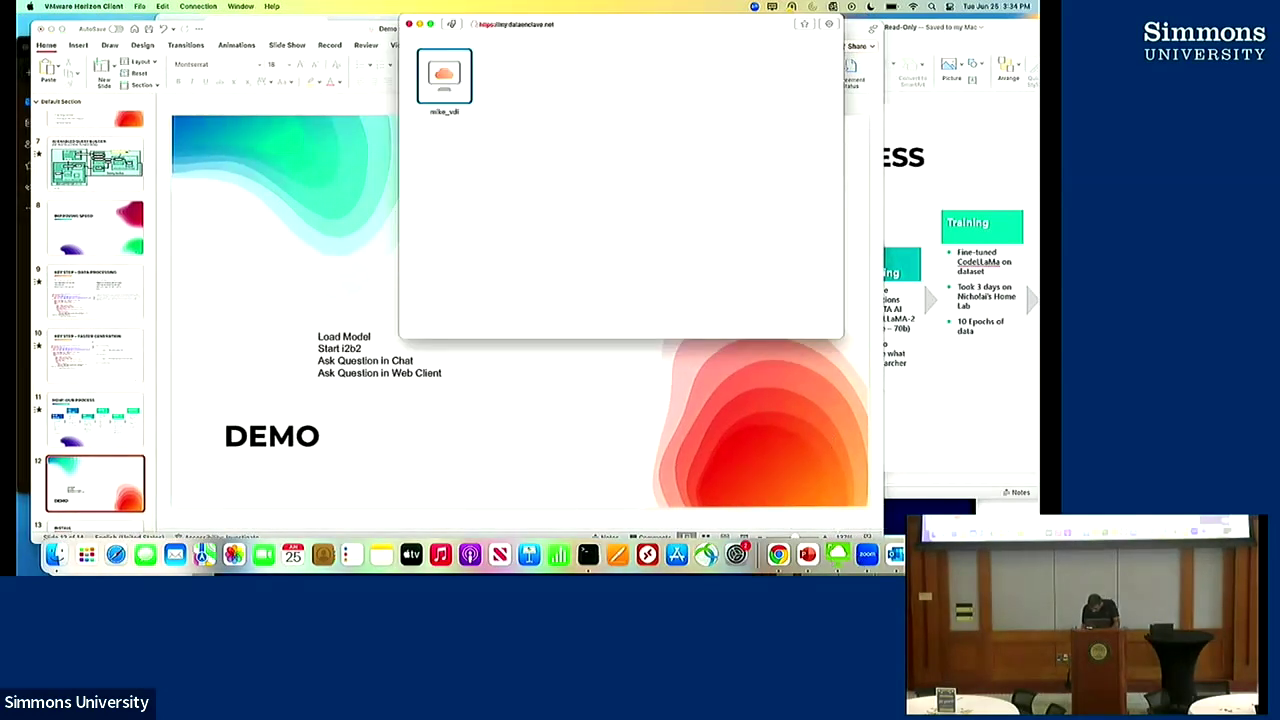
double_click(446, 88)
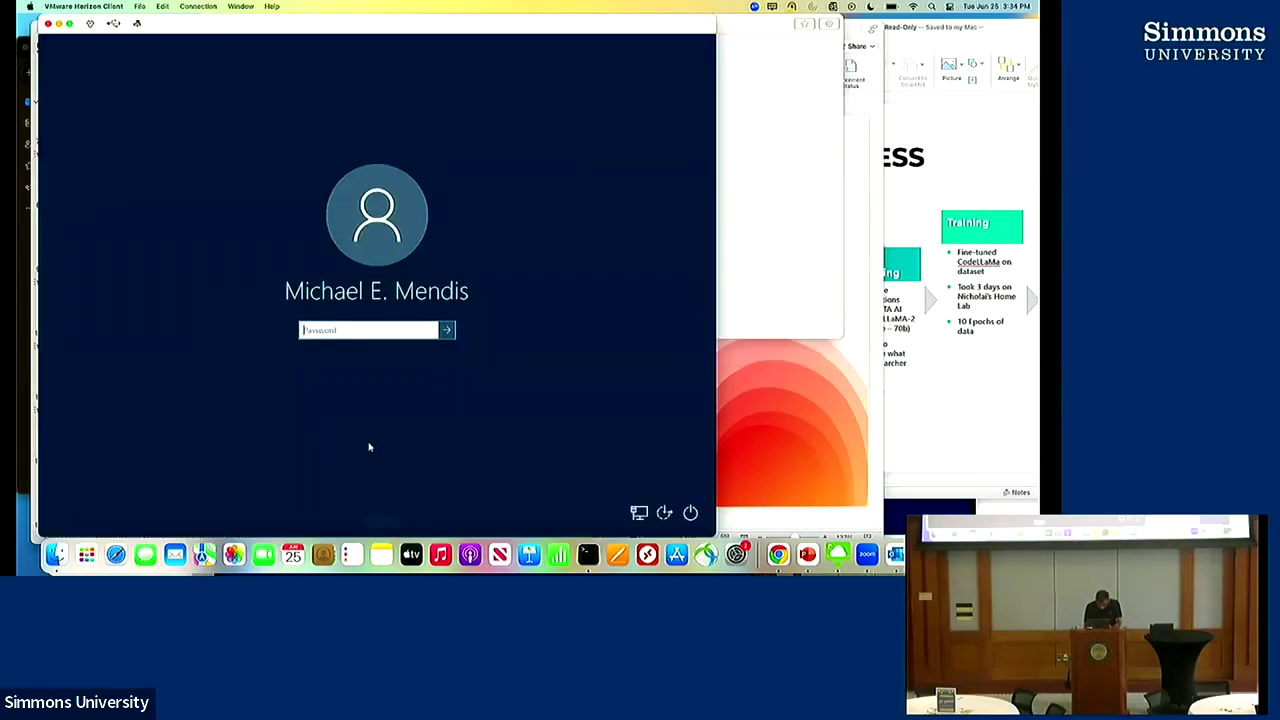
text(•••••••••)
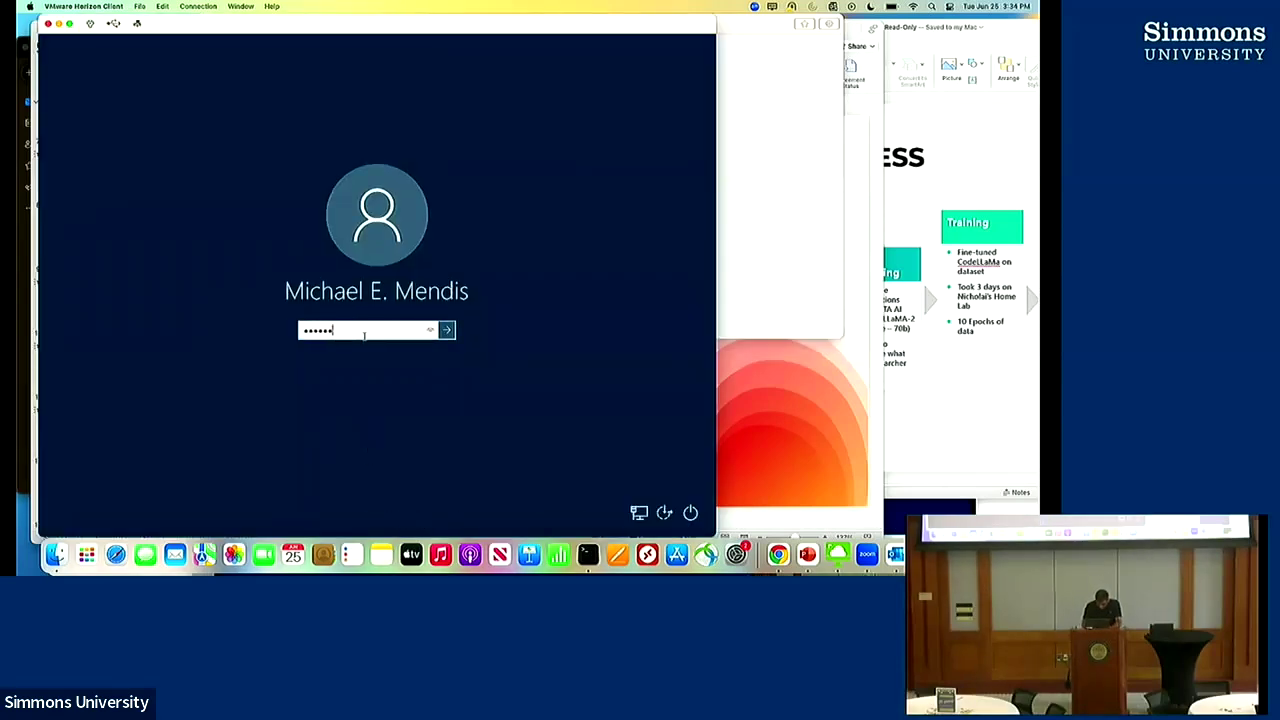
key(Return)
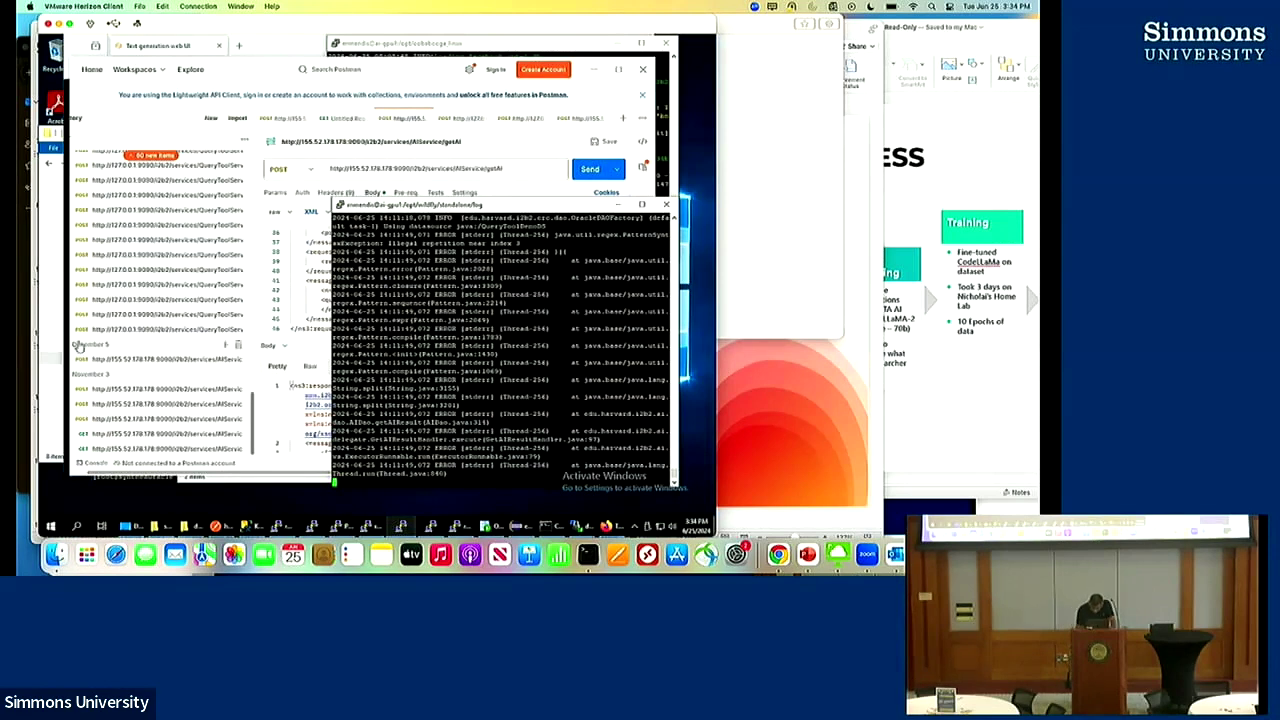
key(Return)
key(Return)
key(Return)
key(Return)
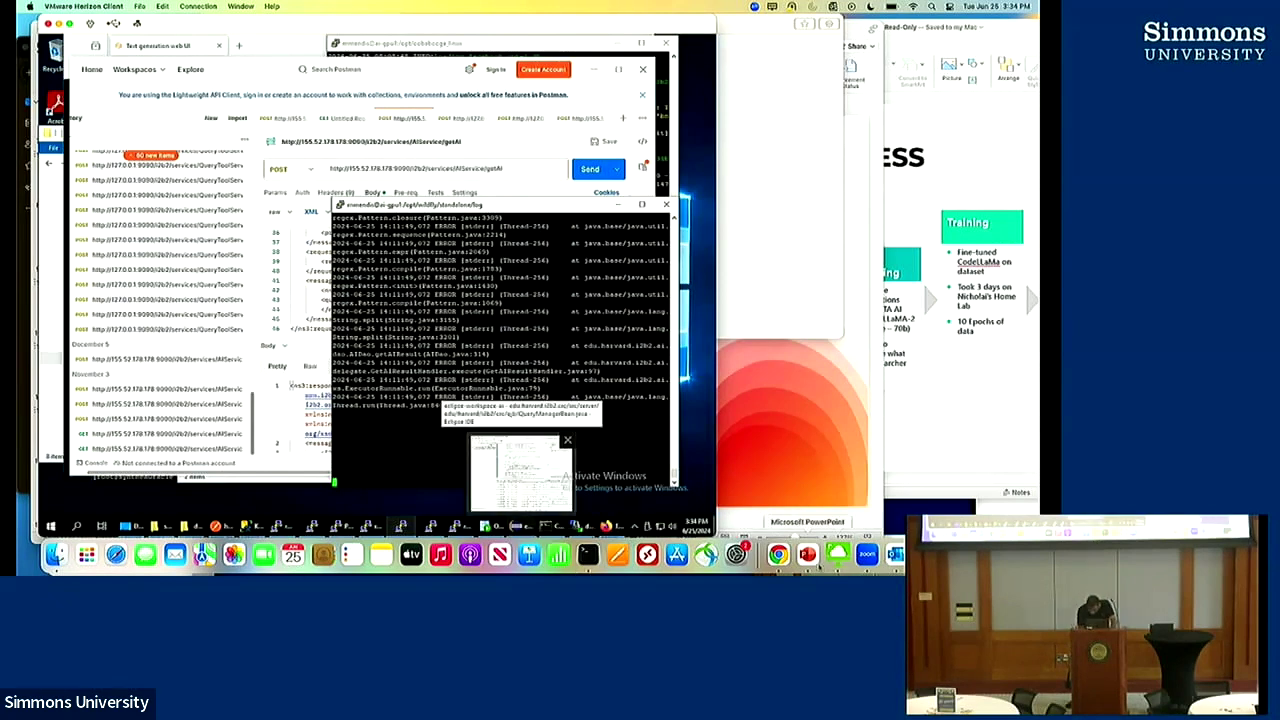
Log in to the i2b2 Web Client with a corrected username
click(778, 555)
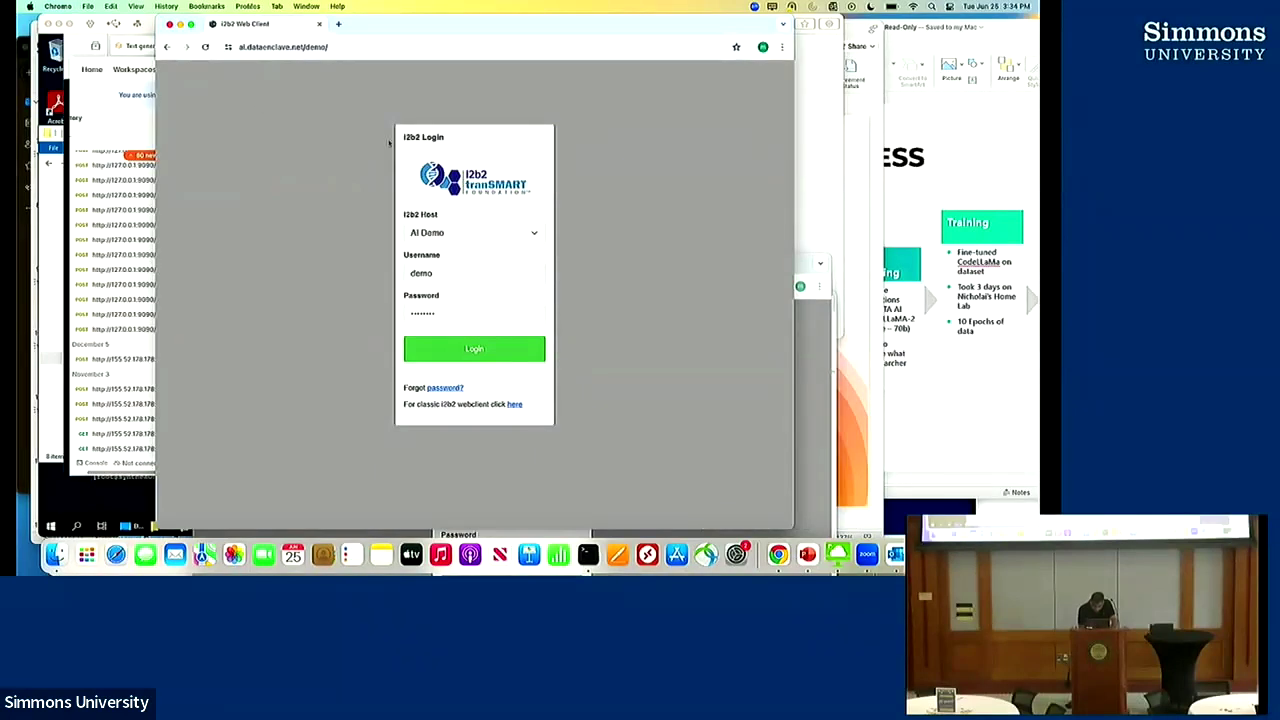
double_click(465, 278)
text(sac)
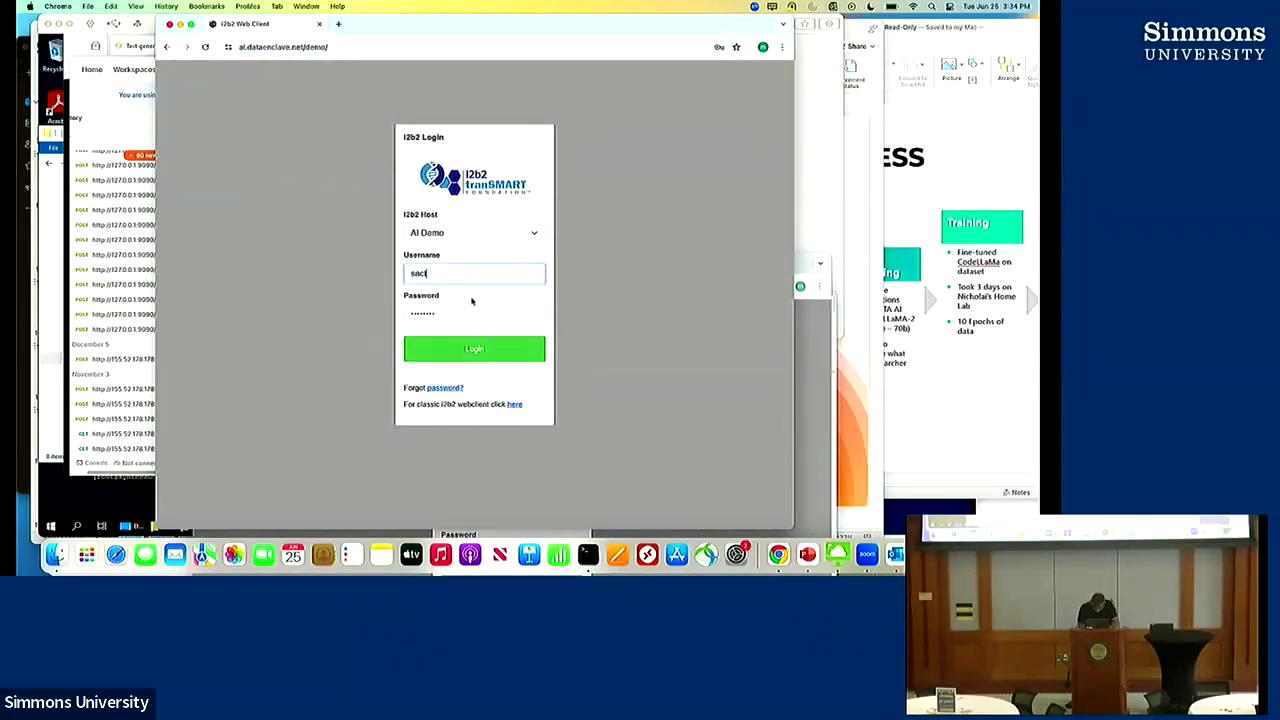
key(BackSpace)
key(BackSpace)
text(act)
click(447, 360)
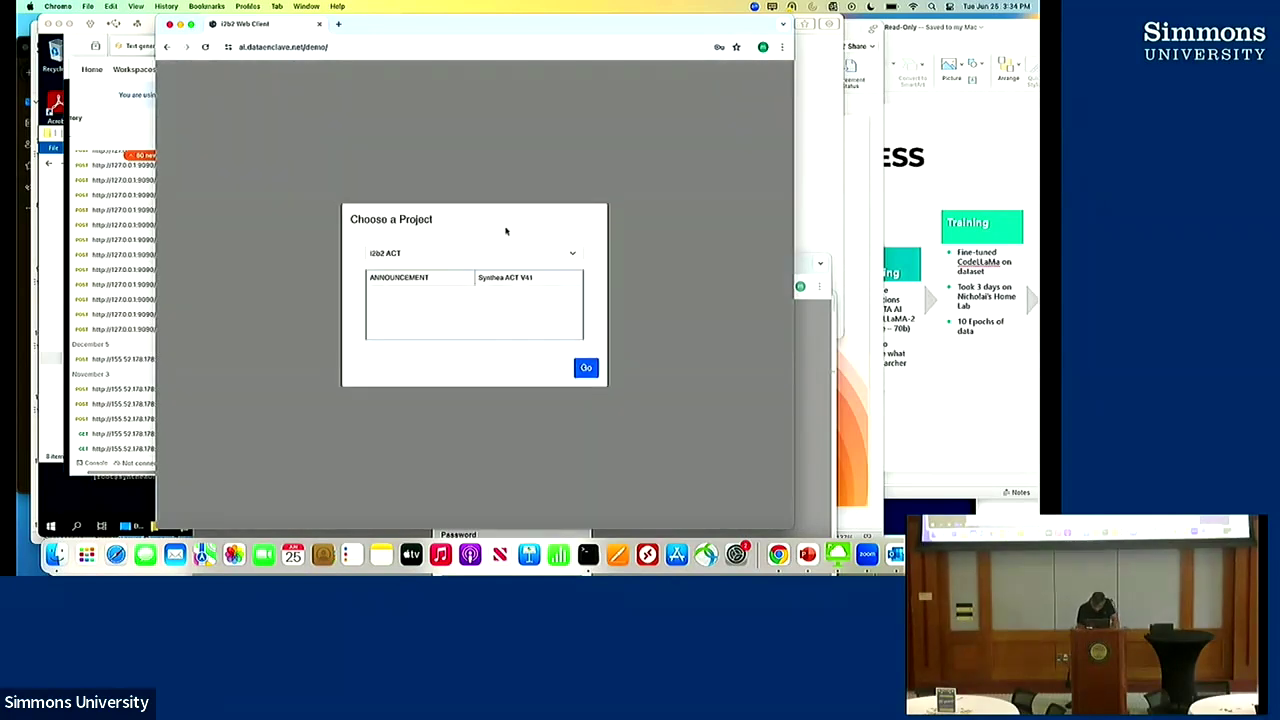
Enter the i2b2 ACT 9 project
click(471, 258)
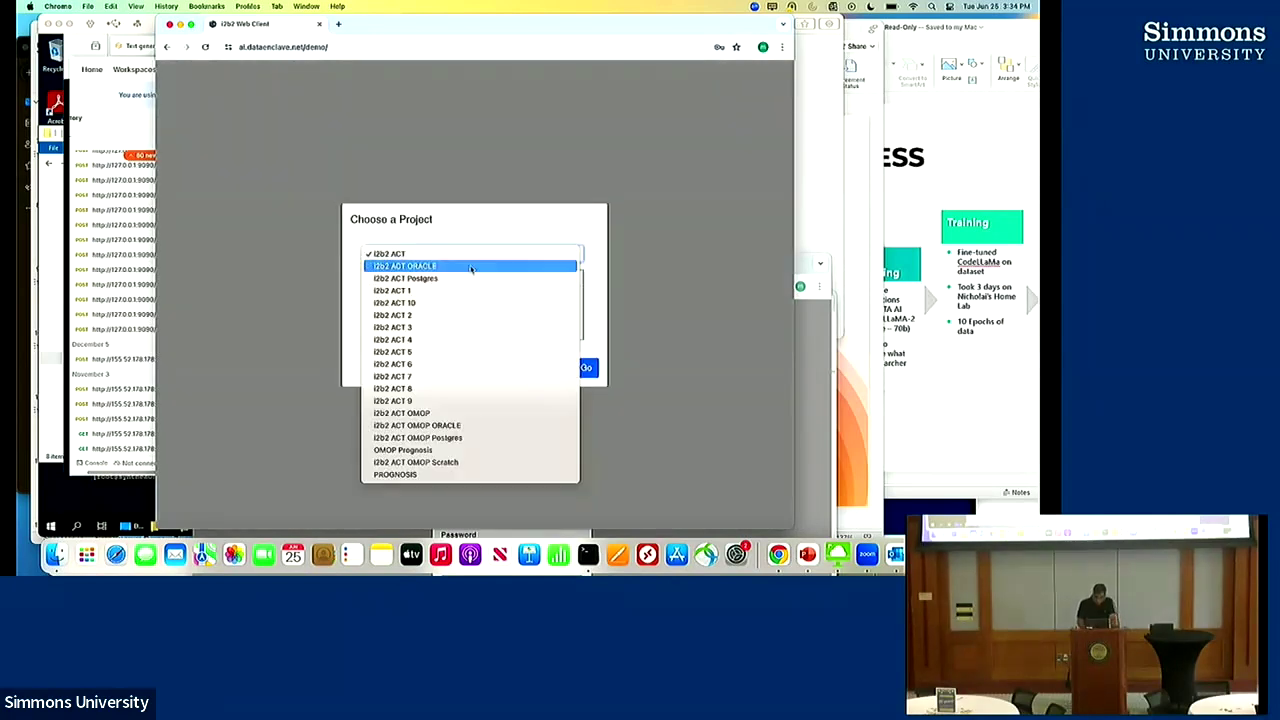
click(491, 401)
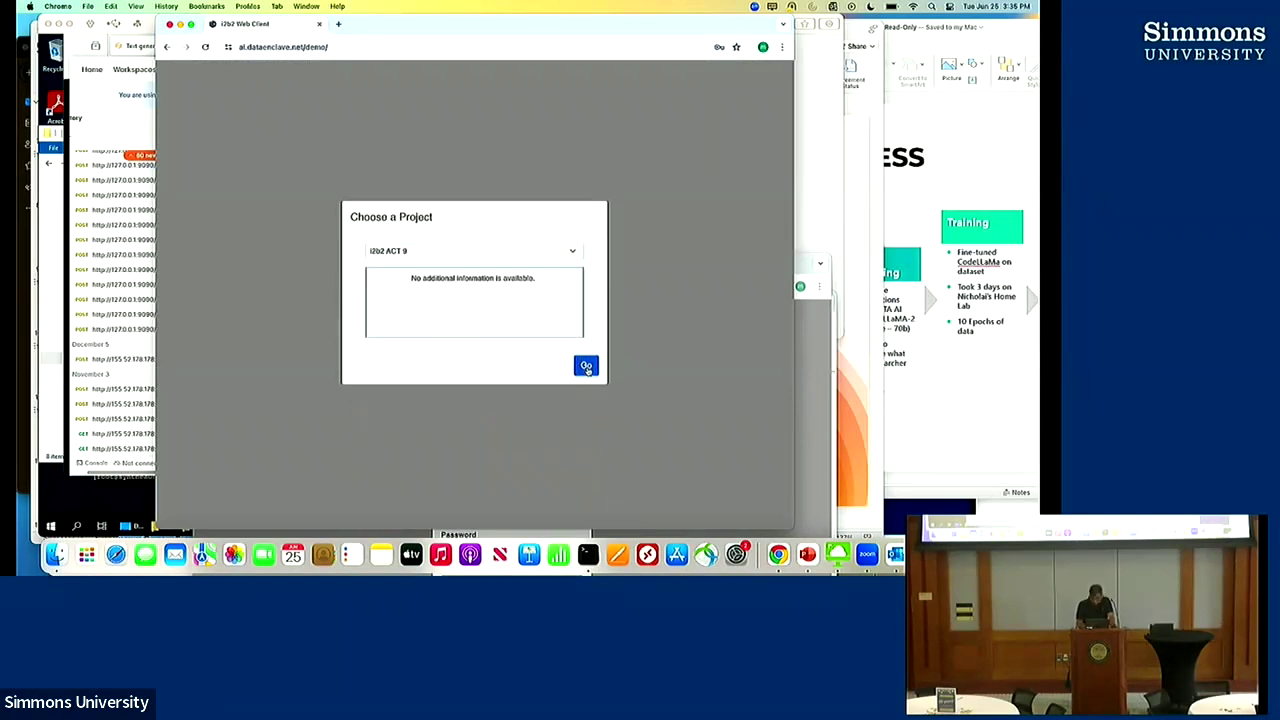
click(586, 367)
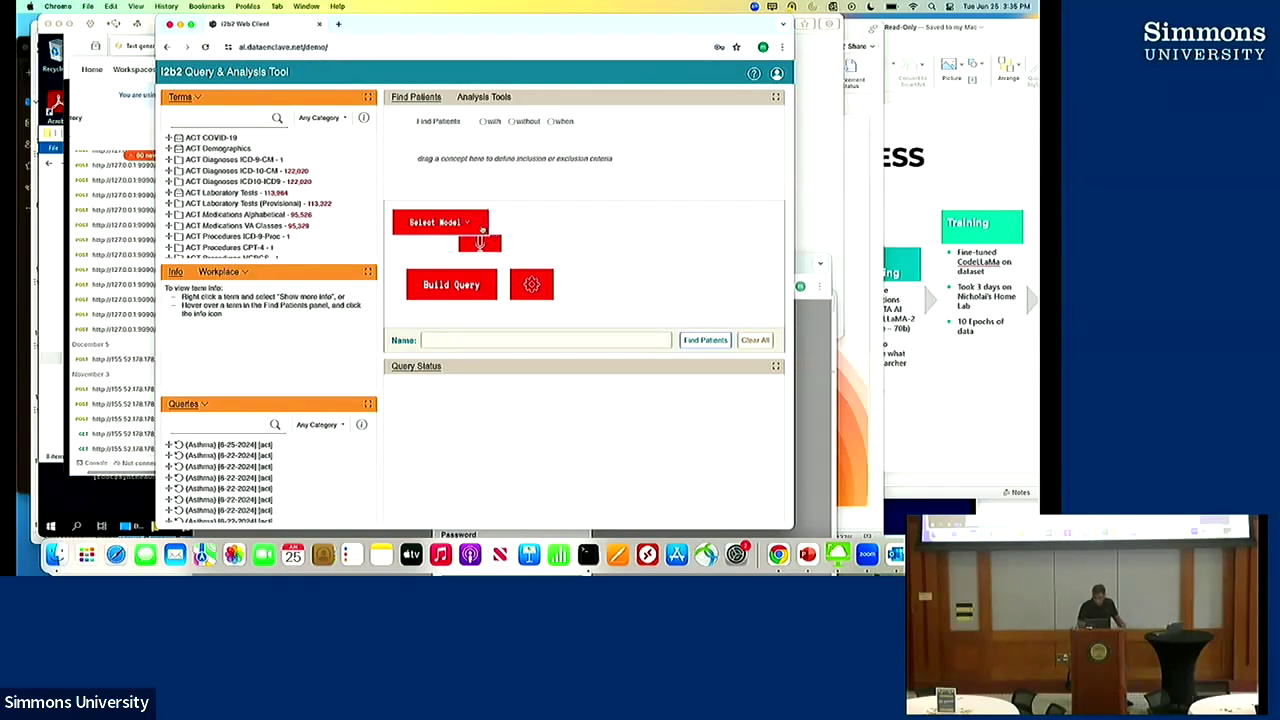
Load the Tiny model from Select Model
click(462, 225)
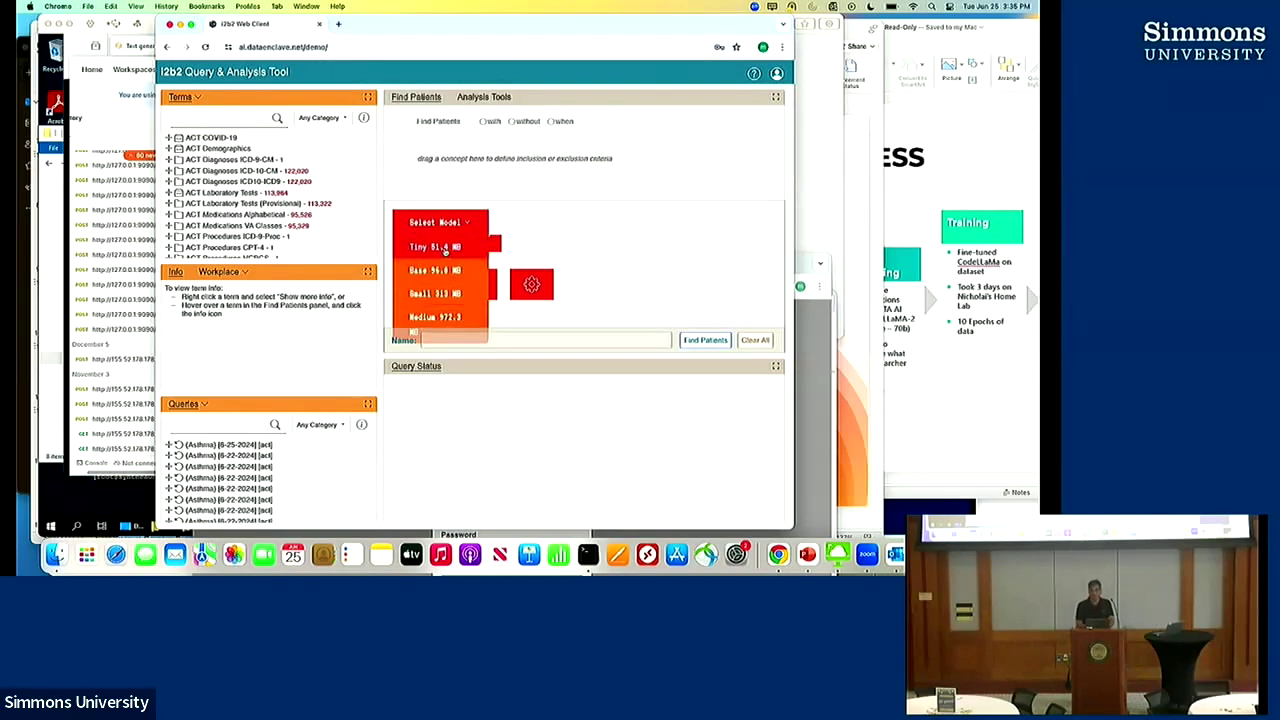
click(445, 248)
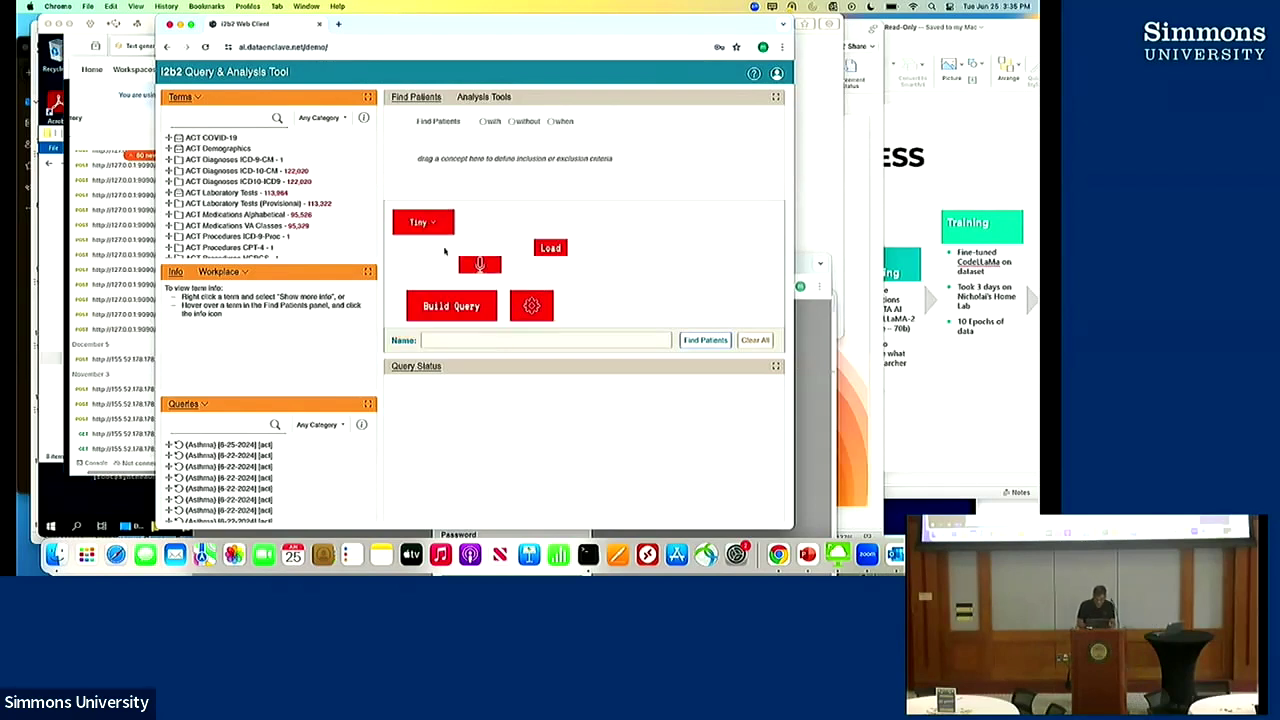
click(546, 252)
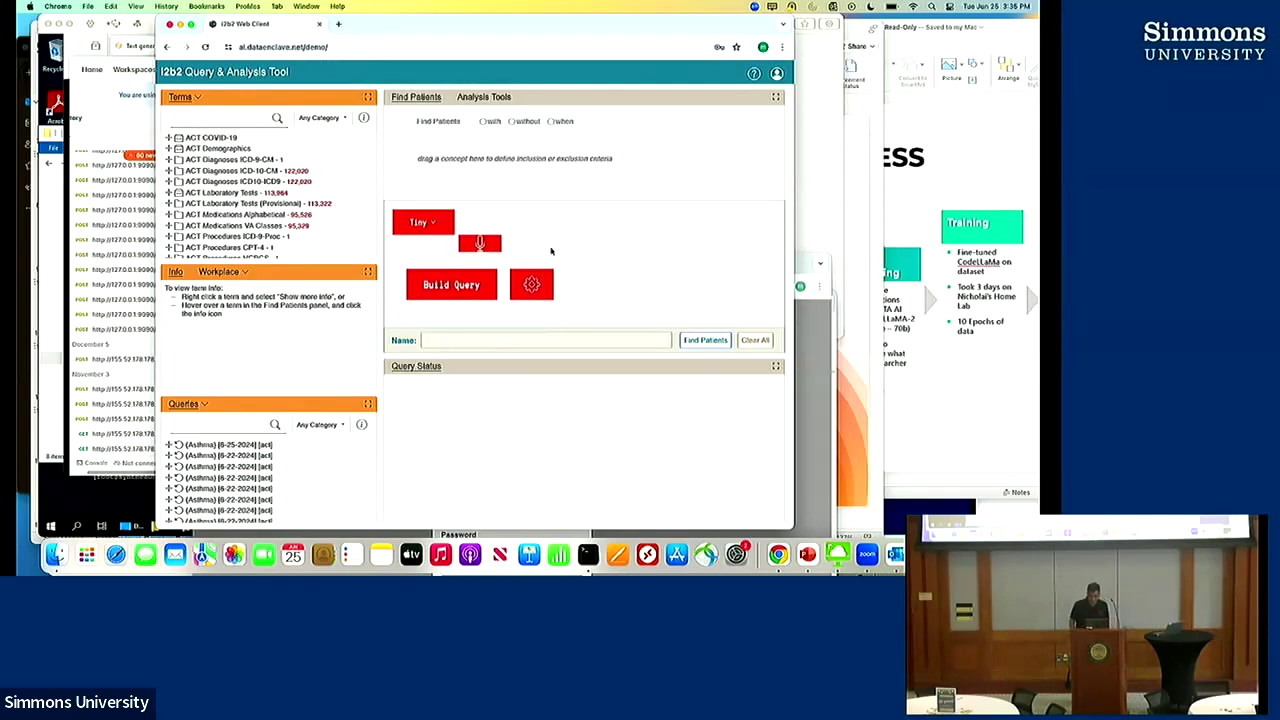
Record an 8-second spoken question and build a query from it
click(488, 245)
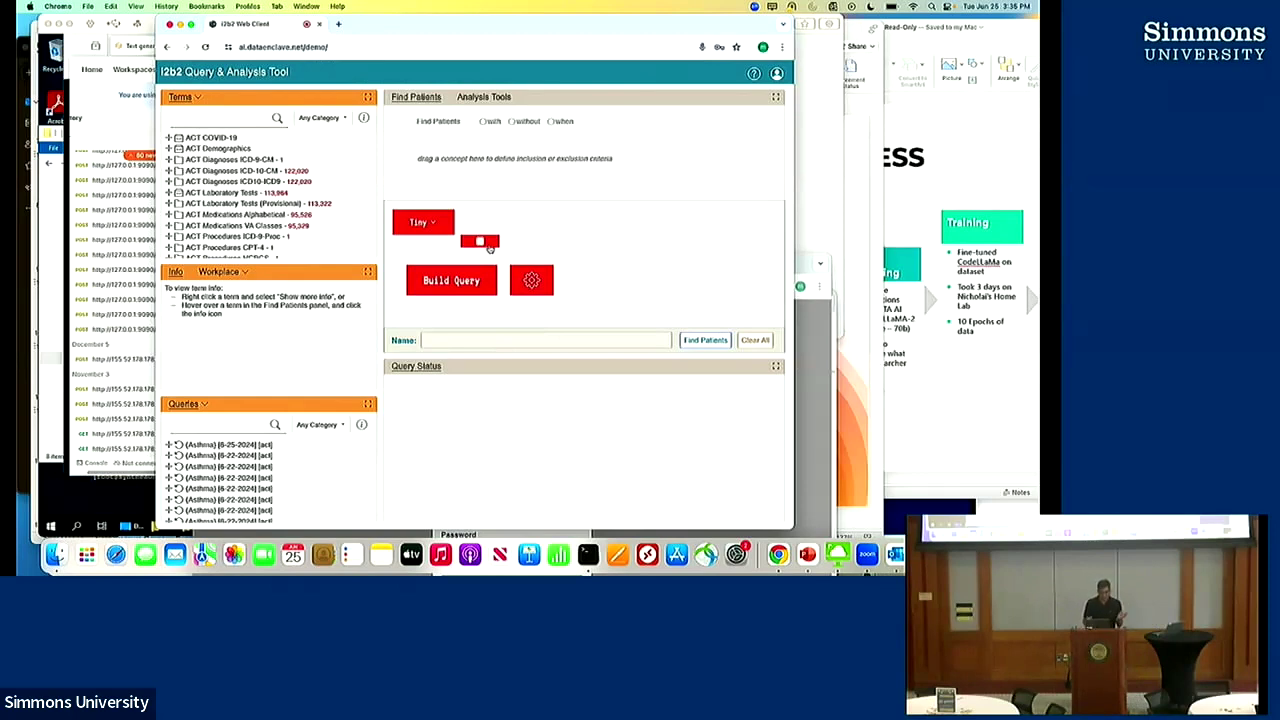
click(482, 242)
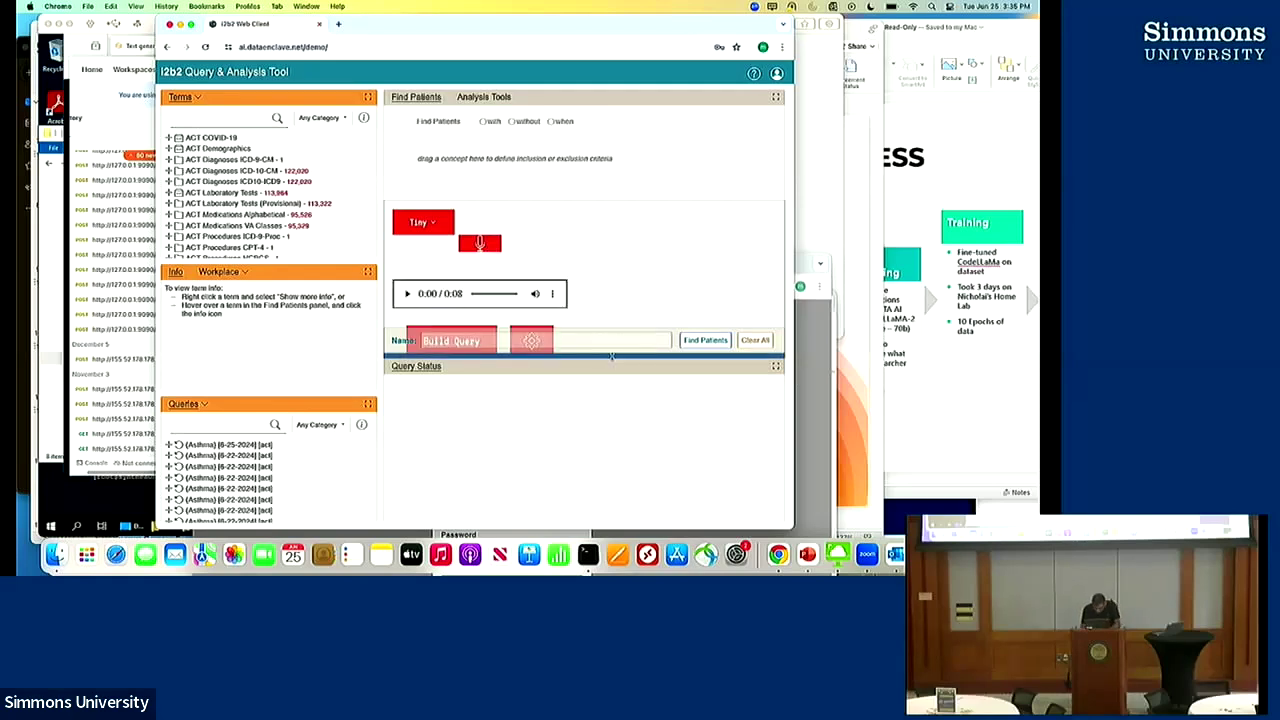
click(424, 342)
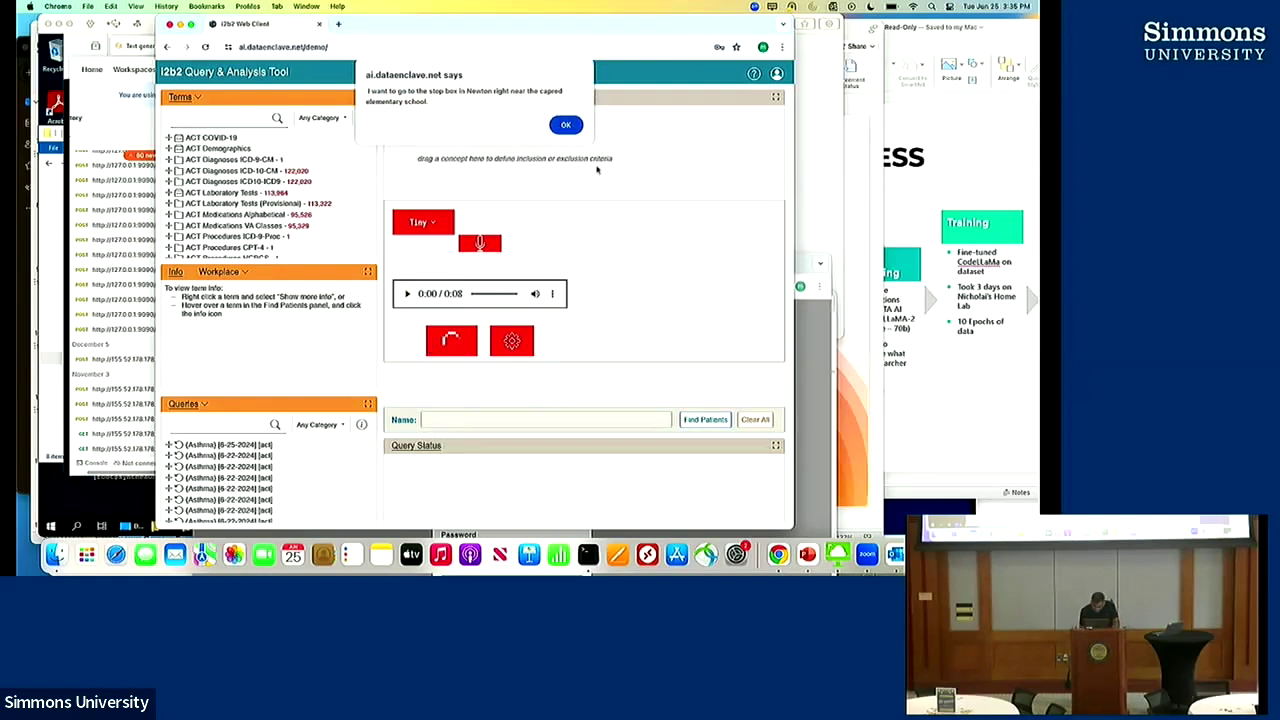
Dismiss the transcription alert and start recording a new spoken question
click(565, 124)
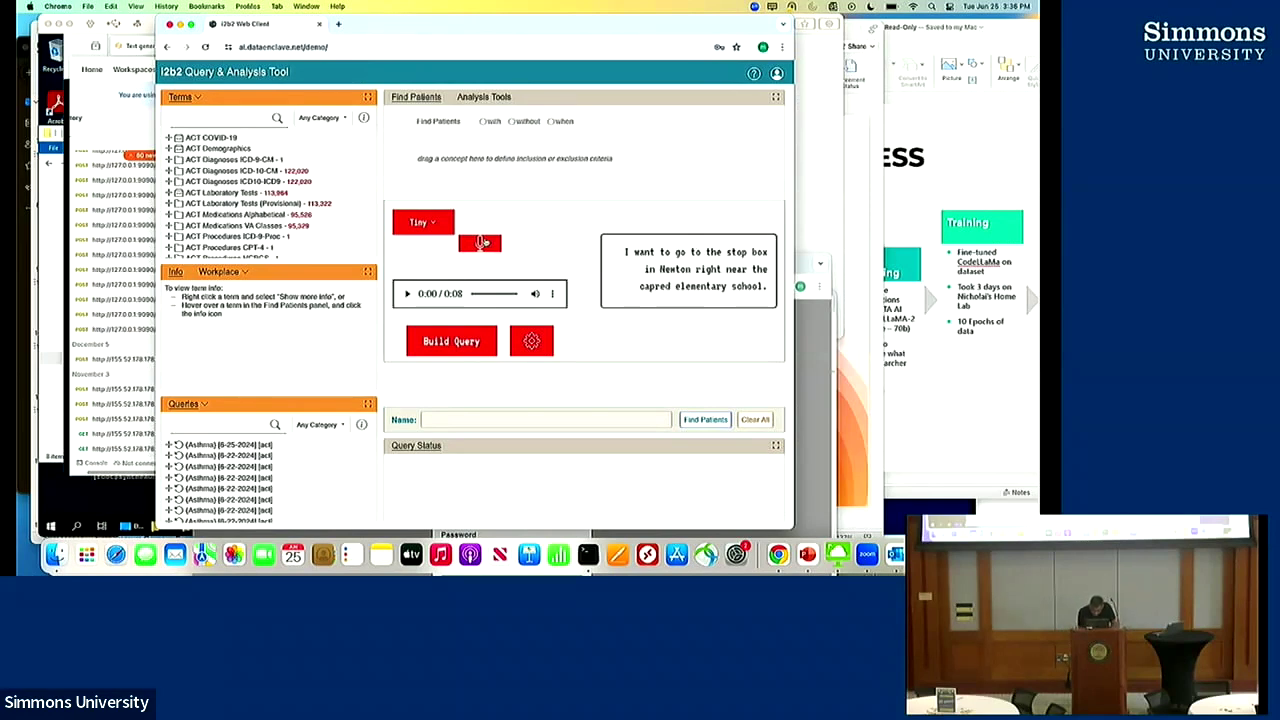
click(487, 244)
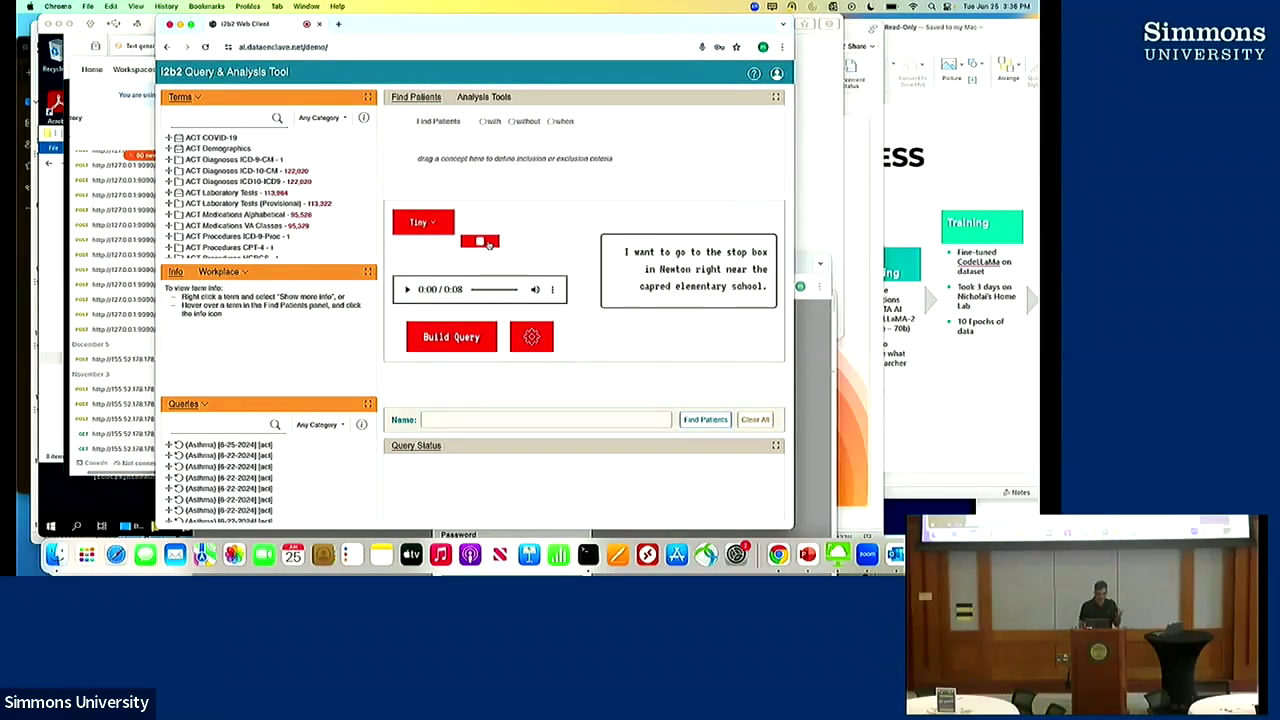
Stop the recording, transcribe it, and dismiss the transcription alert
click(486, 243)
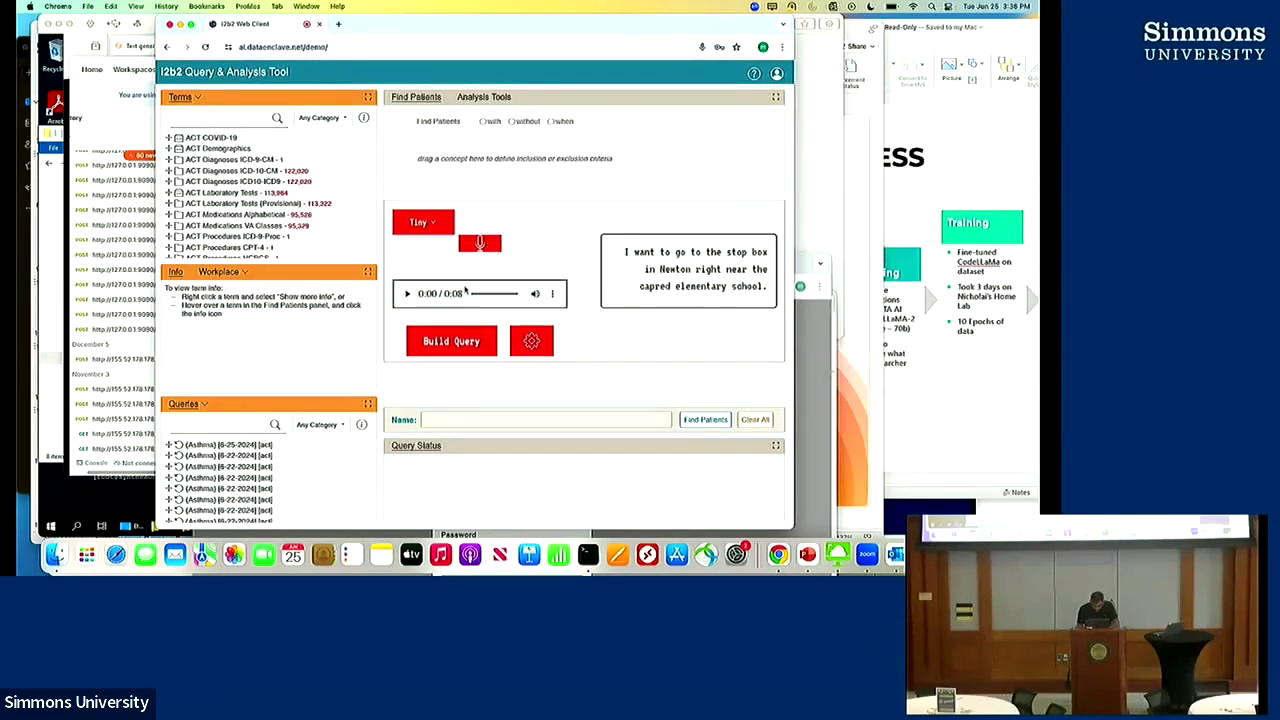
click(446, 338)
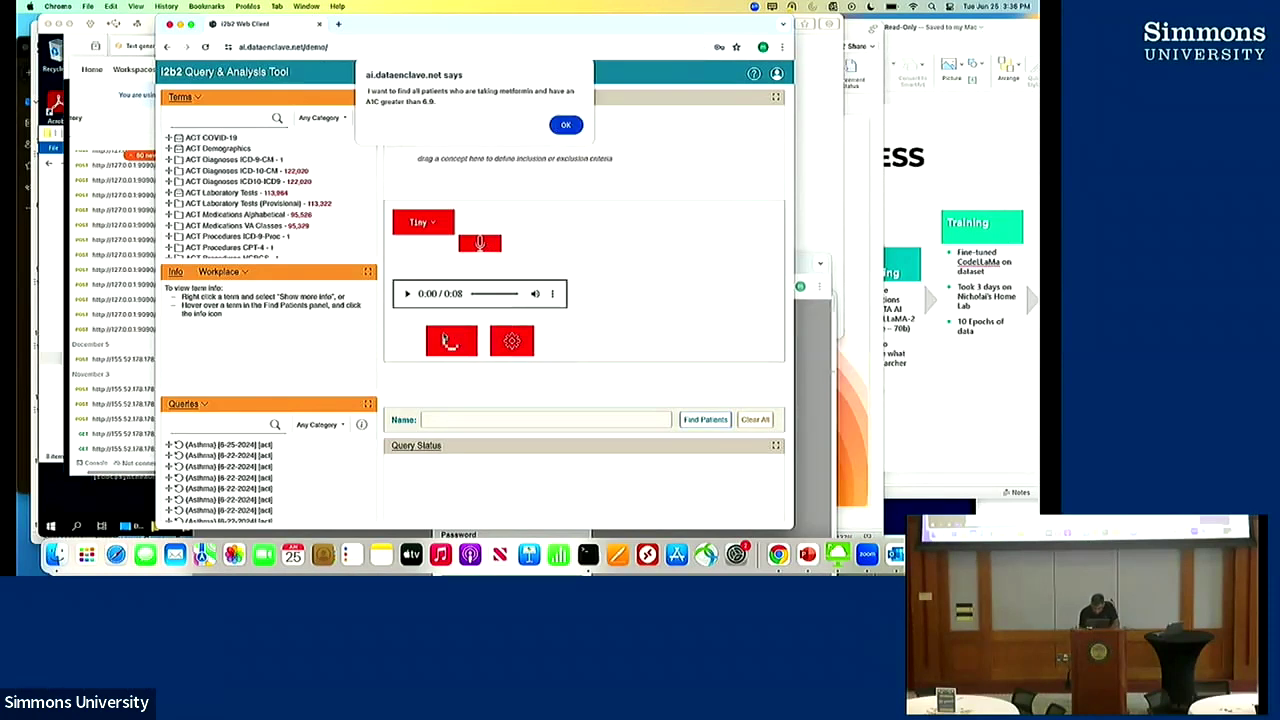
click(565, 125)
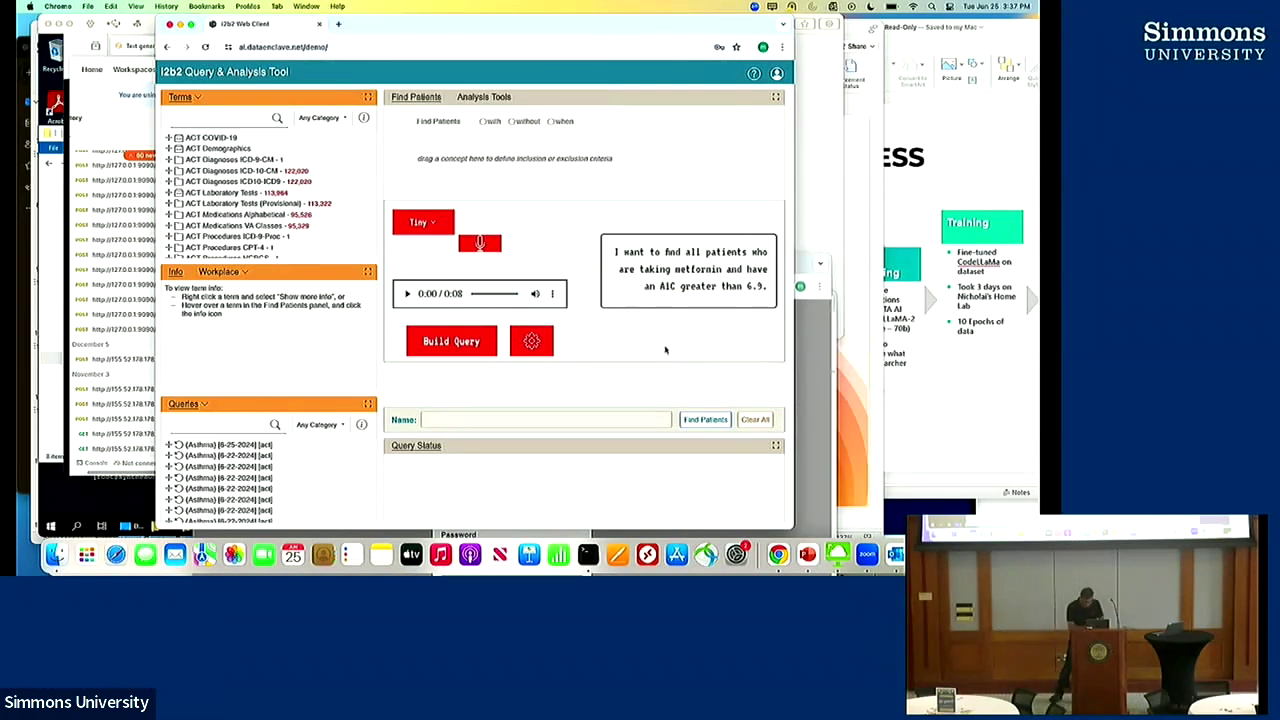
Record the 2-second asthma question and dismiss its transcription alert
click(481, 244)
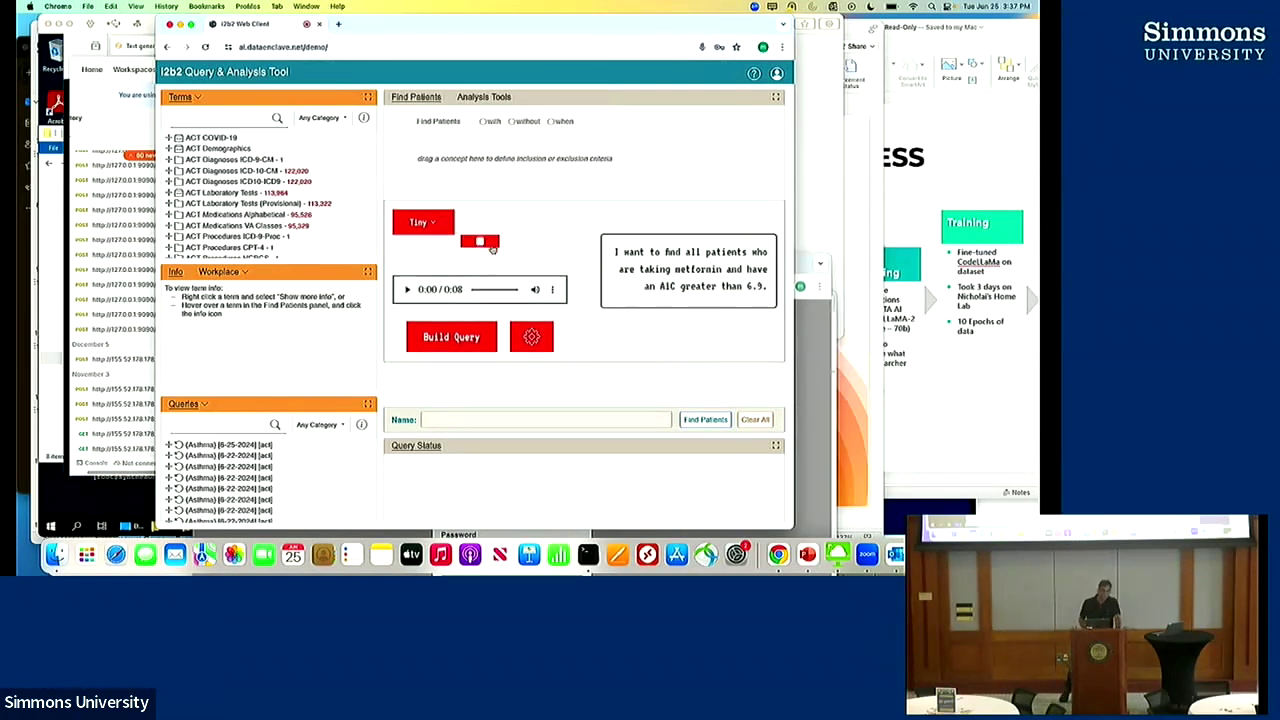
click(491, 246)
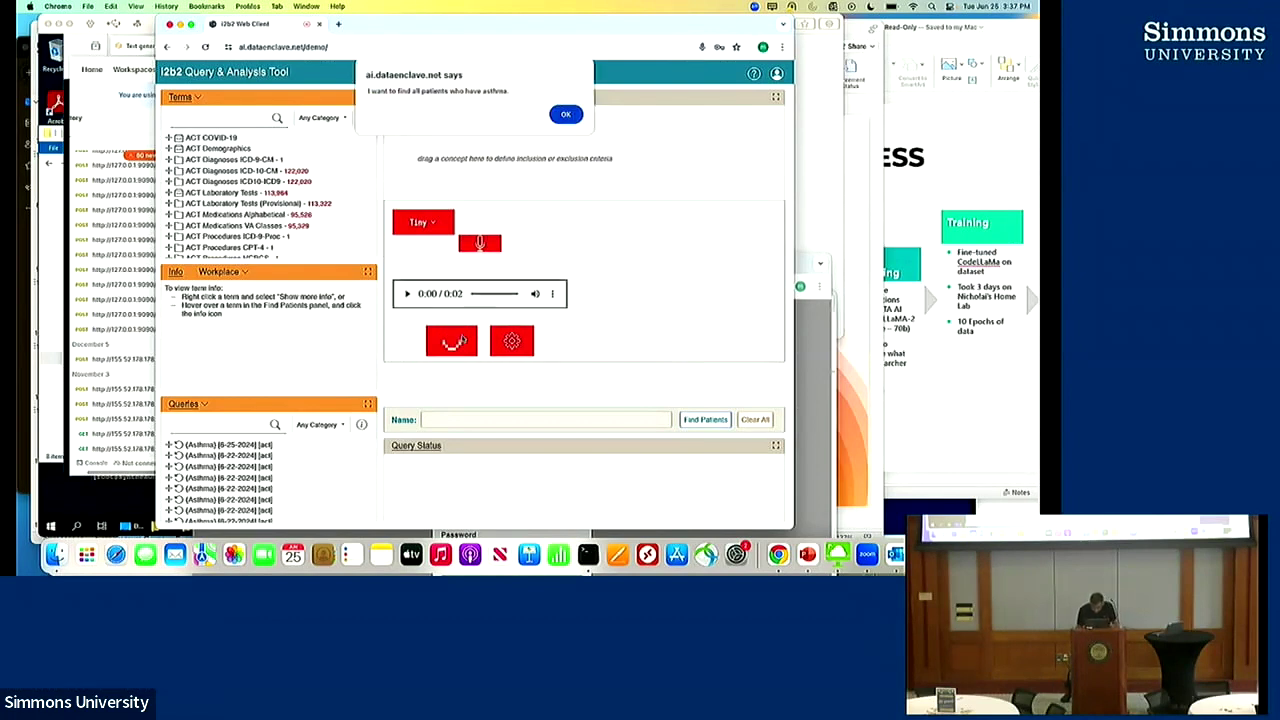
click(566, 114)
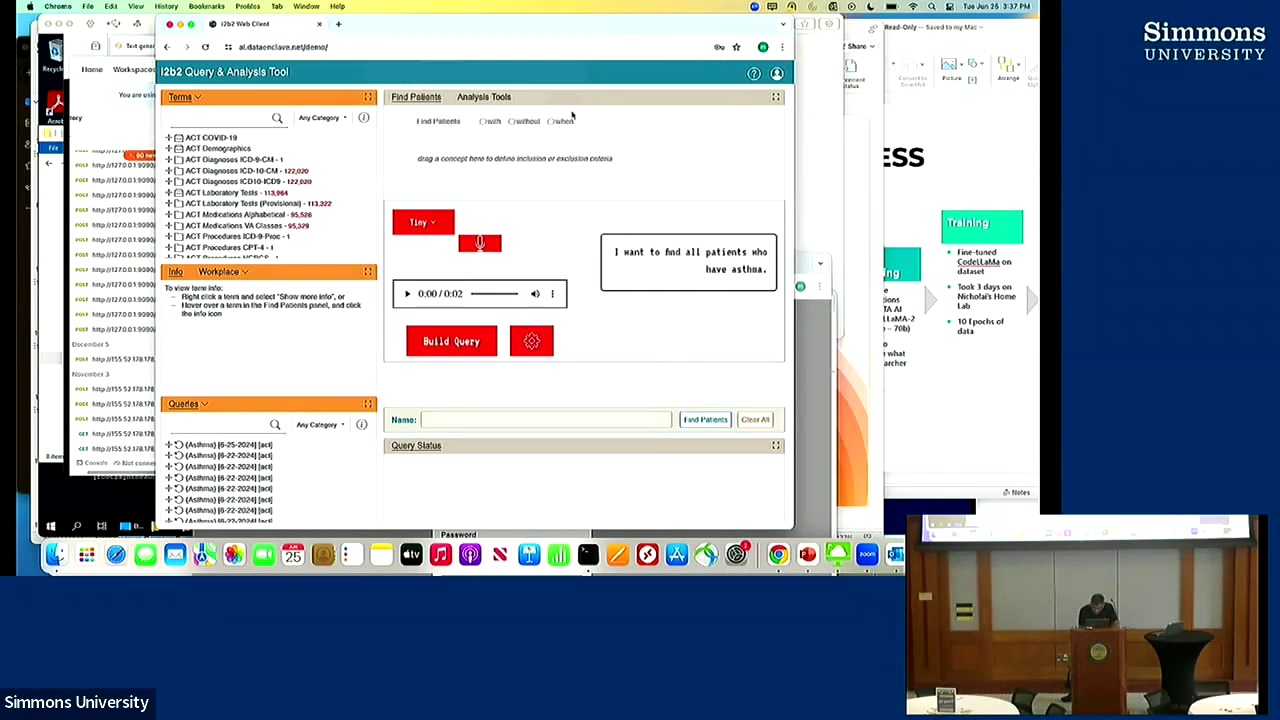
Arrange the i2b2 window beside the remote desktop's server log
drag(606, 22, 380, 14)
click(604, 20)
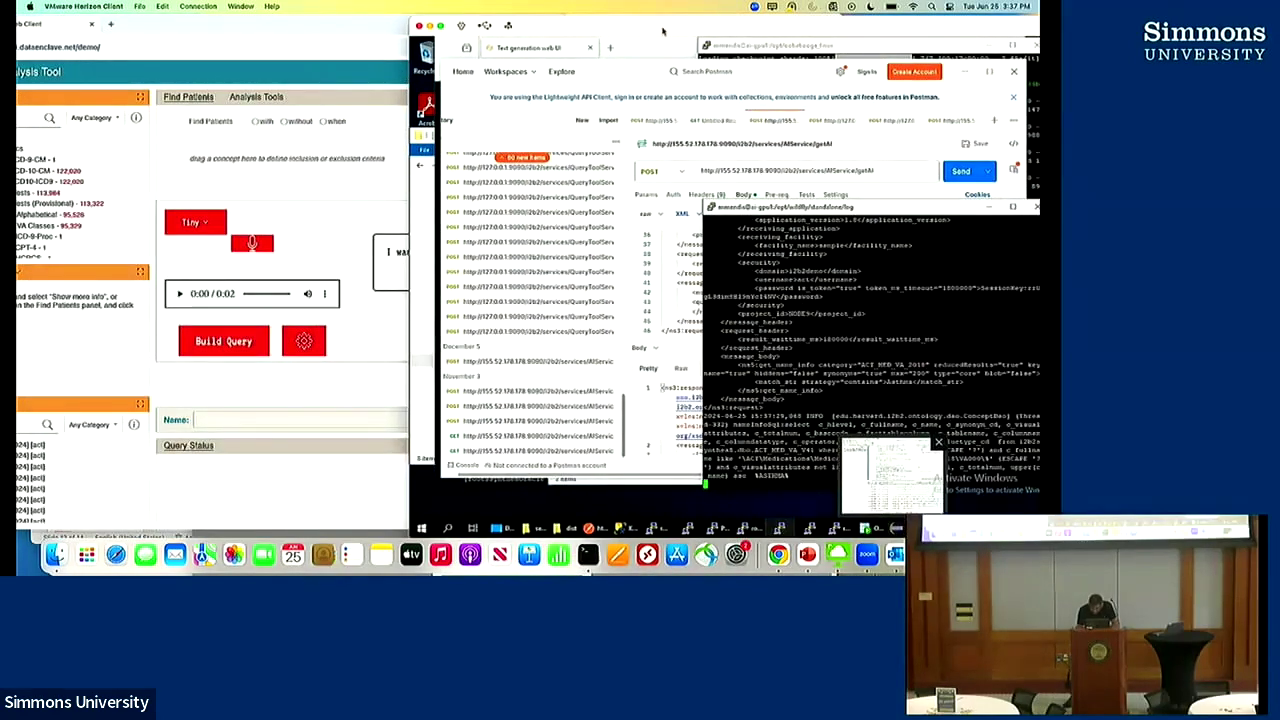
click(211, 22)
drag(211, 22, 250, 22)
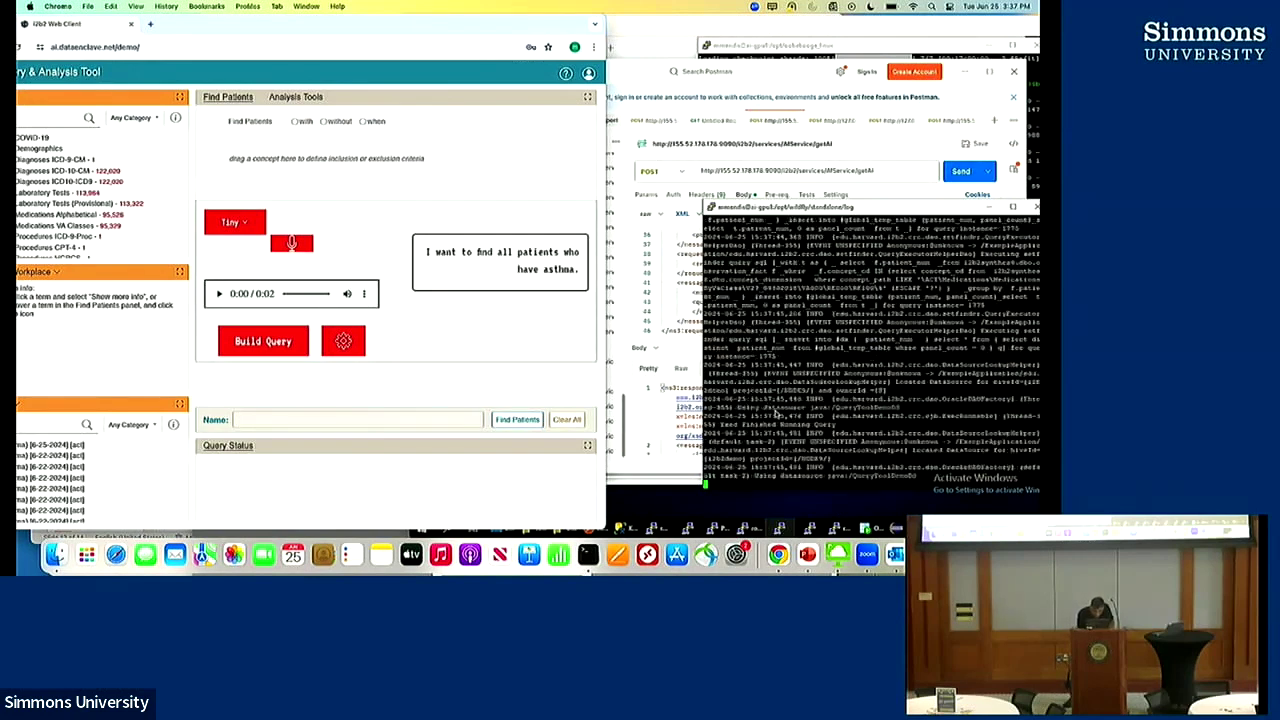
Submit the asthma question, dismiss its alert, and bring the server log forward
click(283, 346)
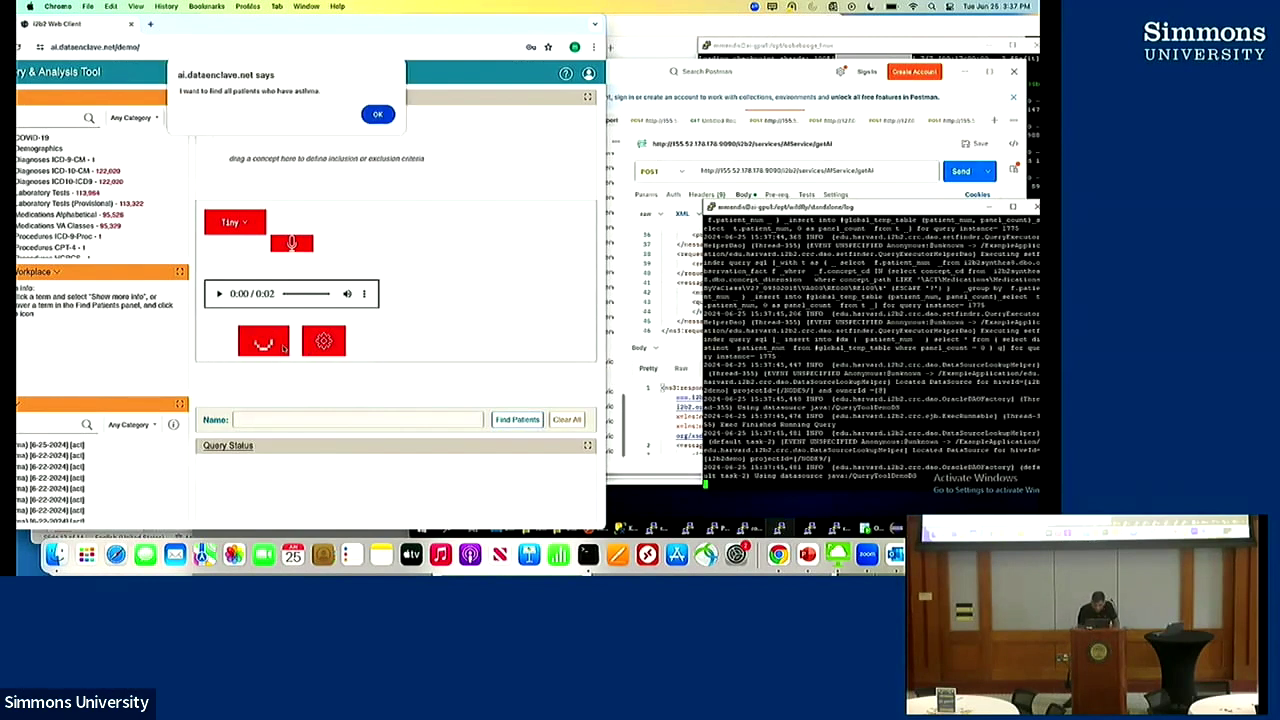
click(377, 115)
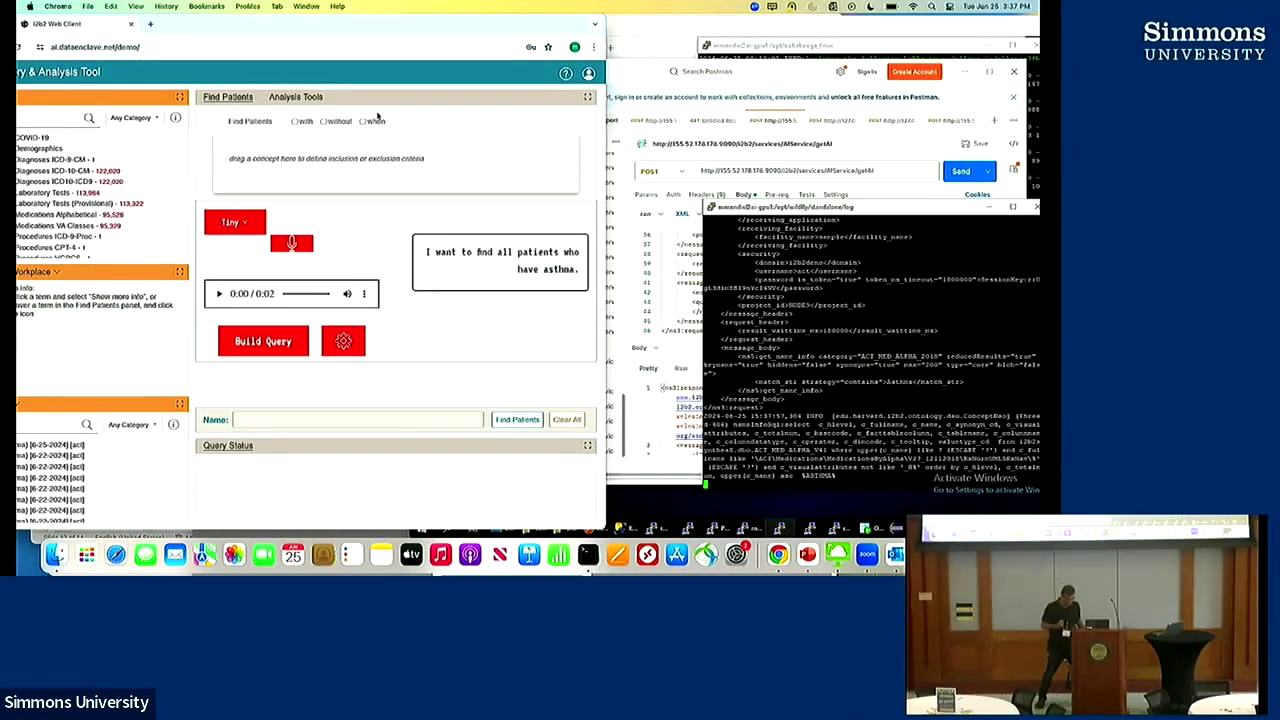
click(878, 31)
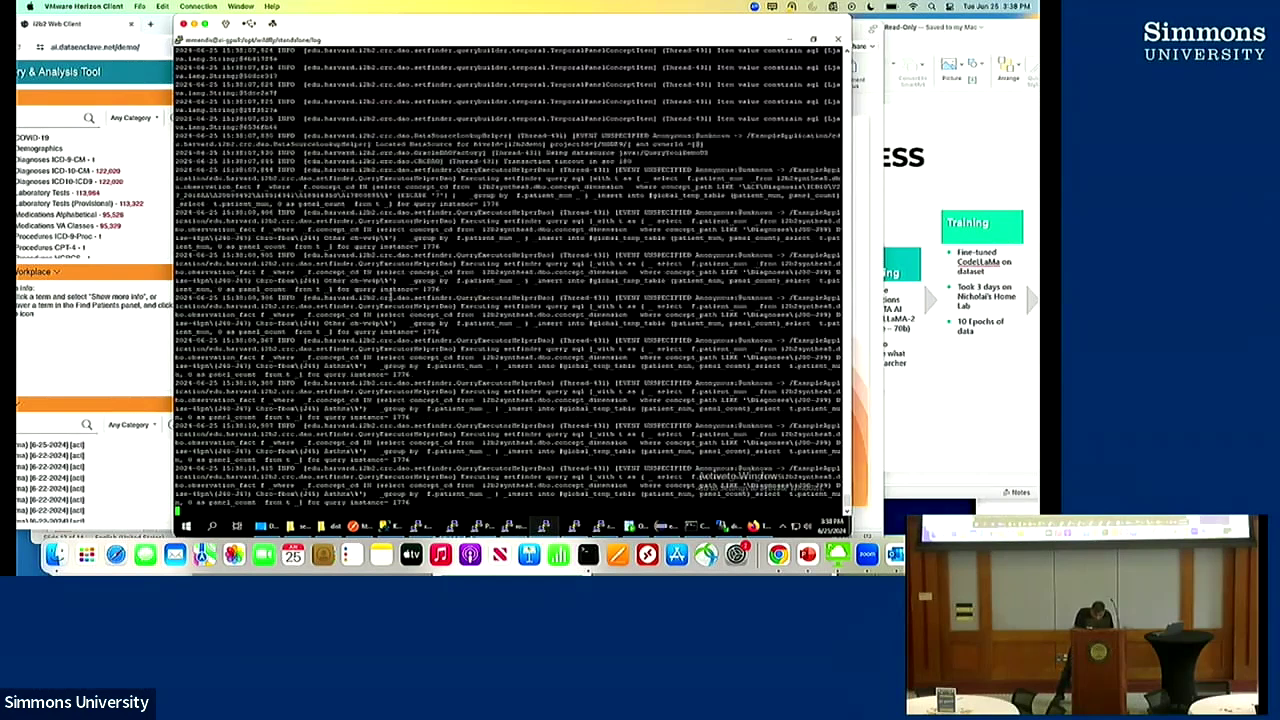
Copy selected lines from the server query log, then return the i2b2 page to the front
drag(176, 297, 425, 366)
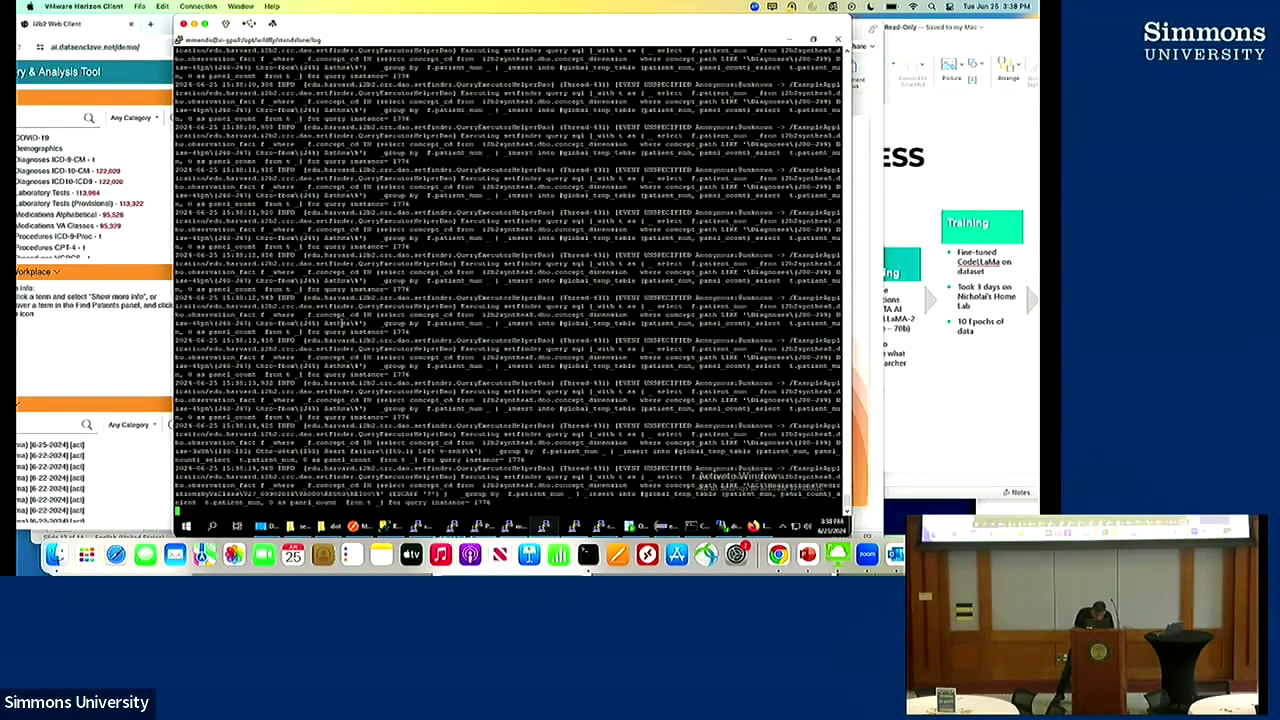
drag(790, 318, 455, 326)
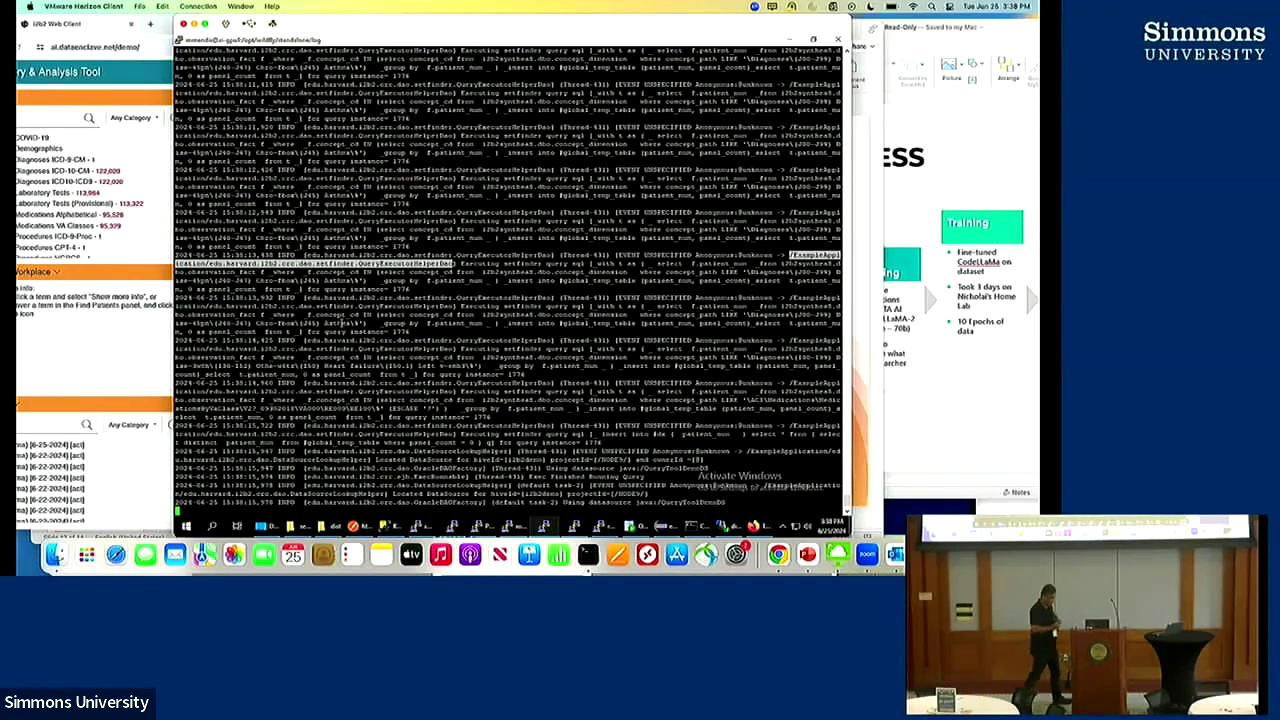
drag(270, 241, 390, 28)
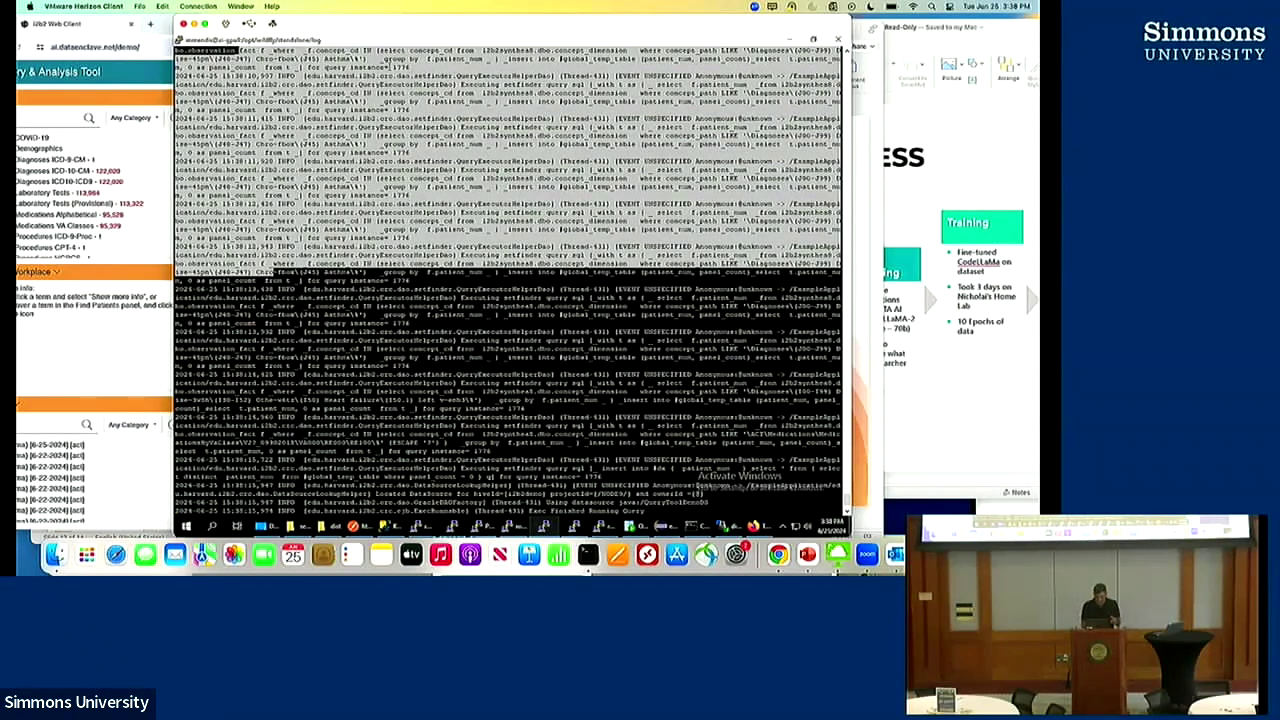
right_click(645, 348)
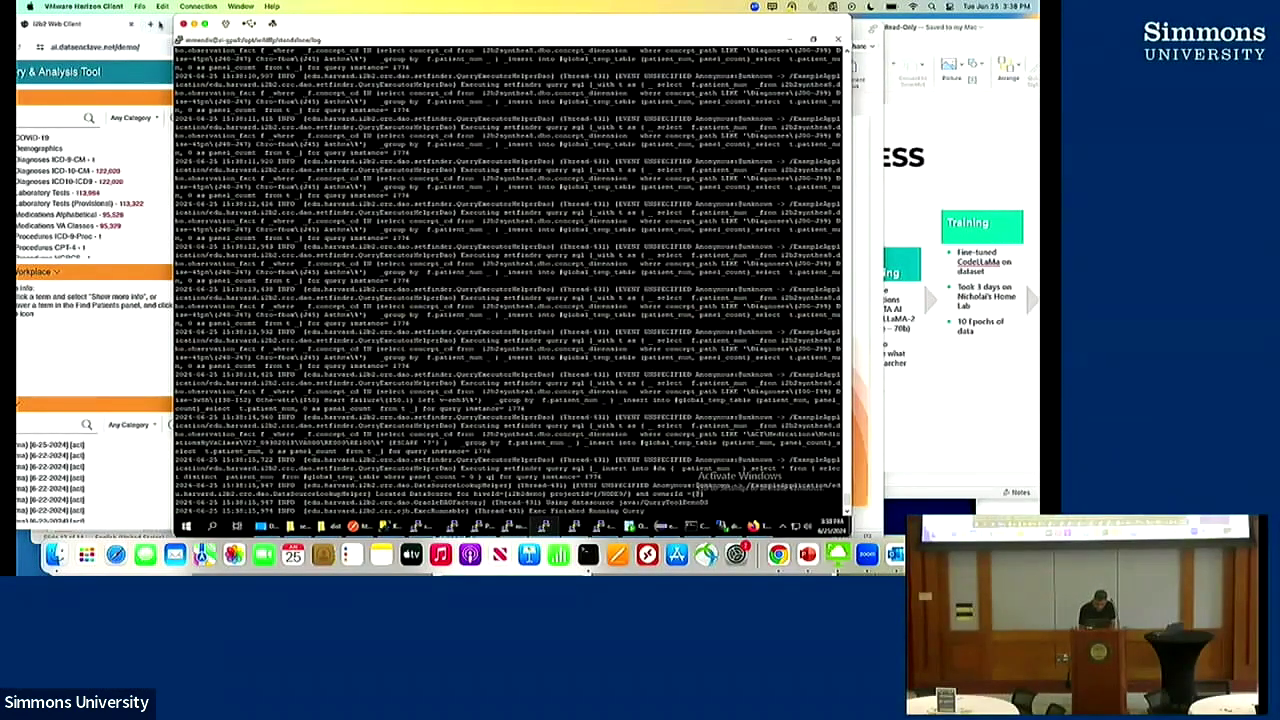
drag(160, 27, 494, 24)
Search terms for 'asthma', reload the earlier Asthma query, and reveal its 29946-patient result
right_click(336, 122)
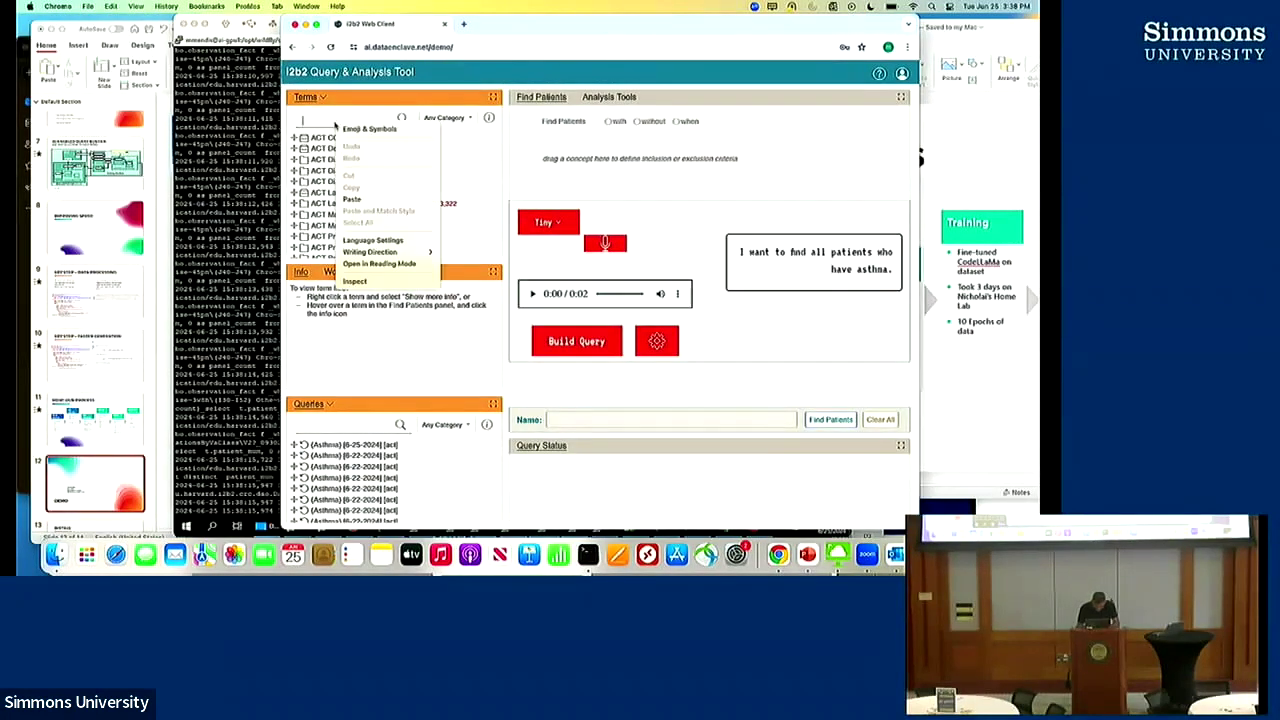
click(336, 122)
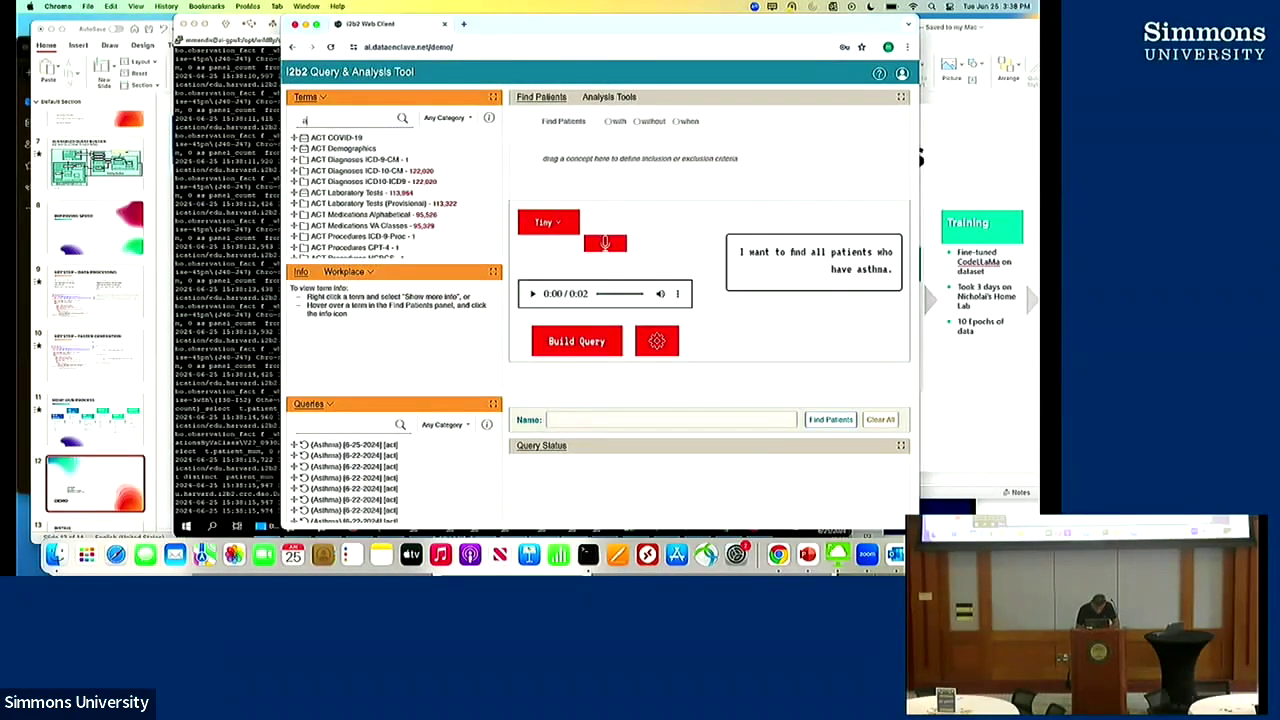
text(asthma)
drag(347, 444, 614, 426)
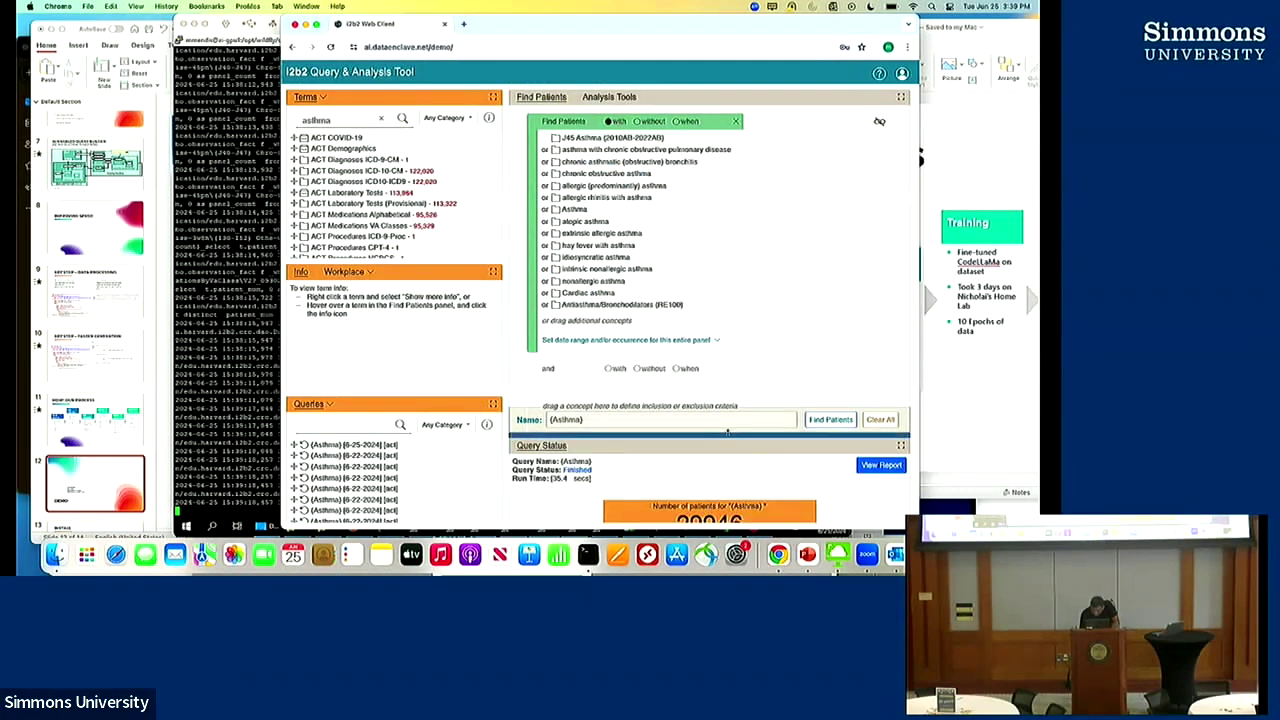
drag(727, 432, 728, 345)
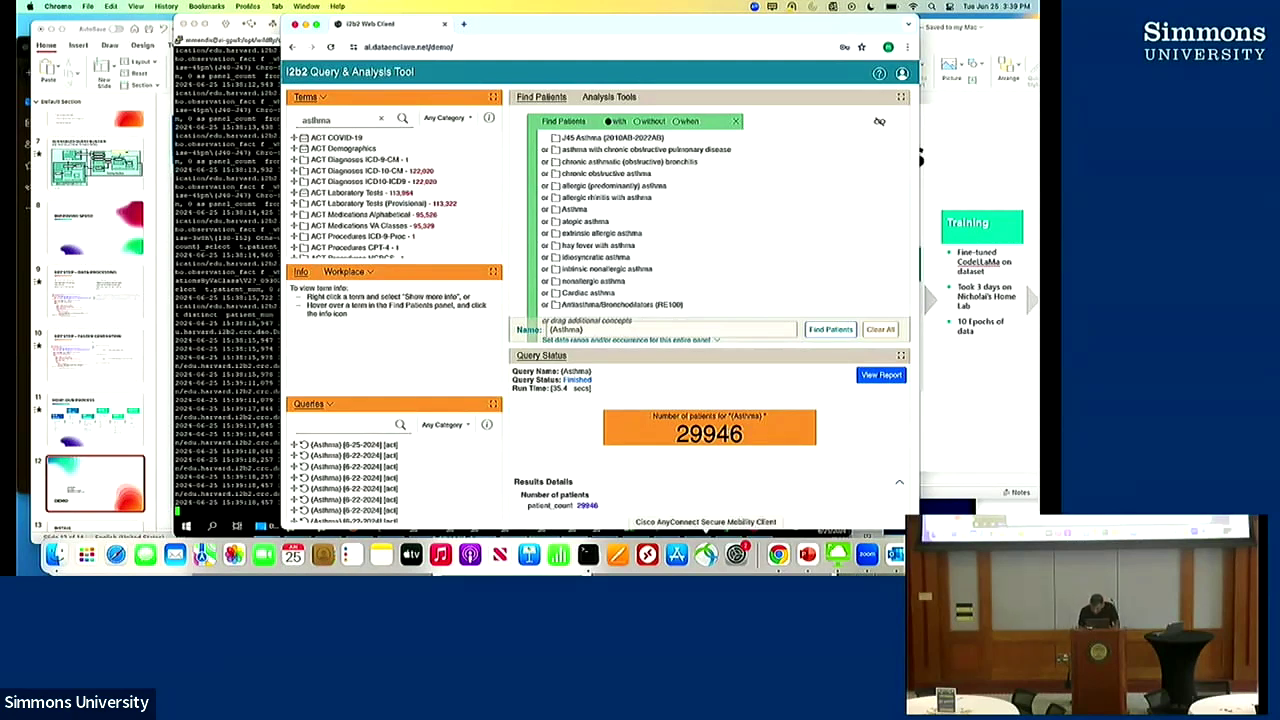
Show slide 5, I2B2 AI Updated, and select all its example question and response text
click(807, 554)
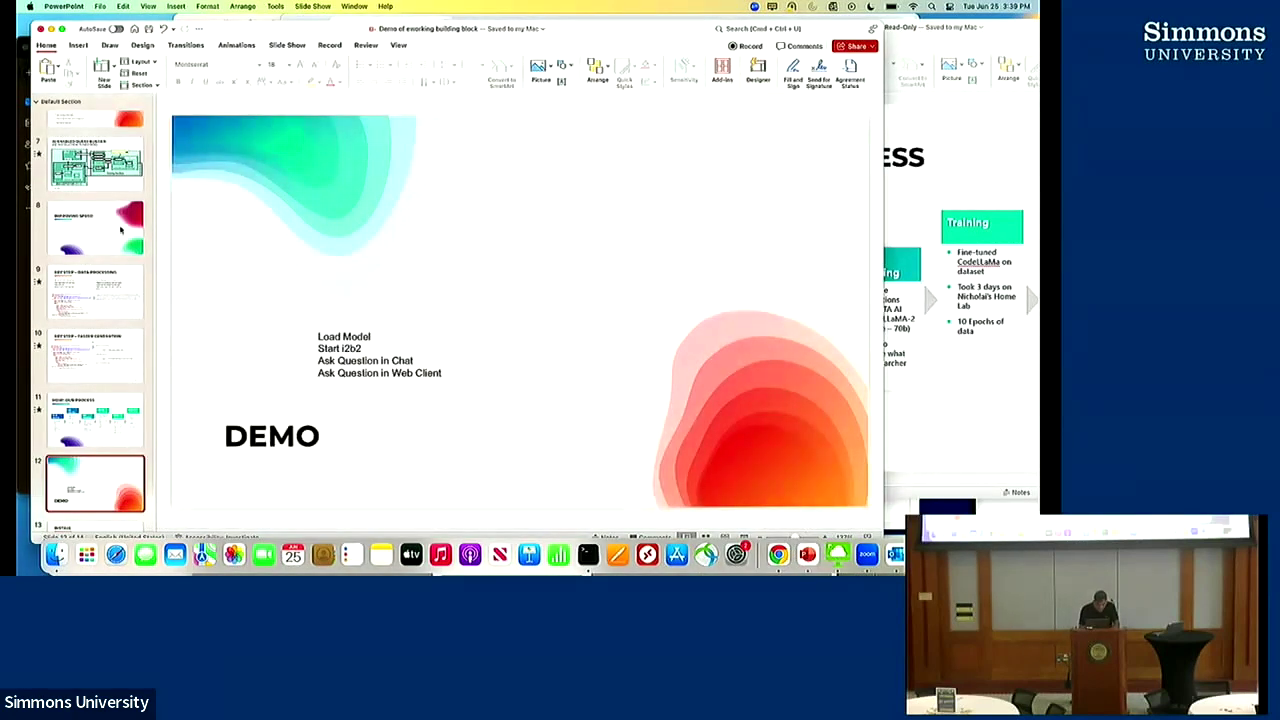
scroll(120, 230, up, 10)
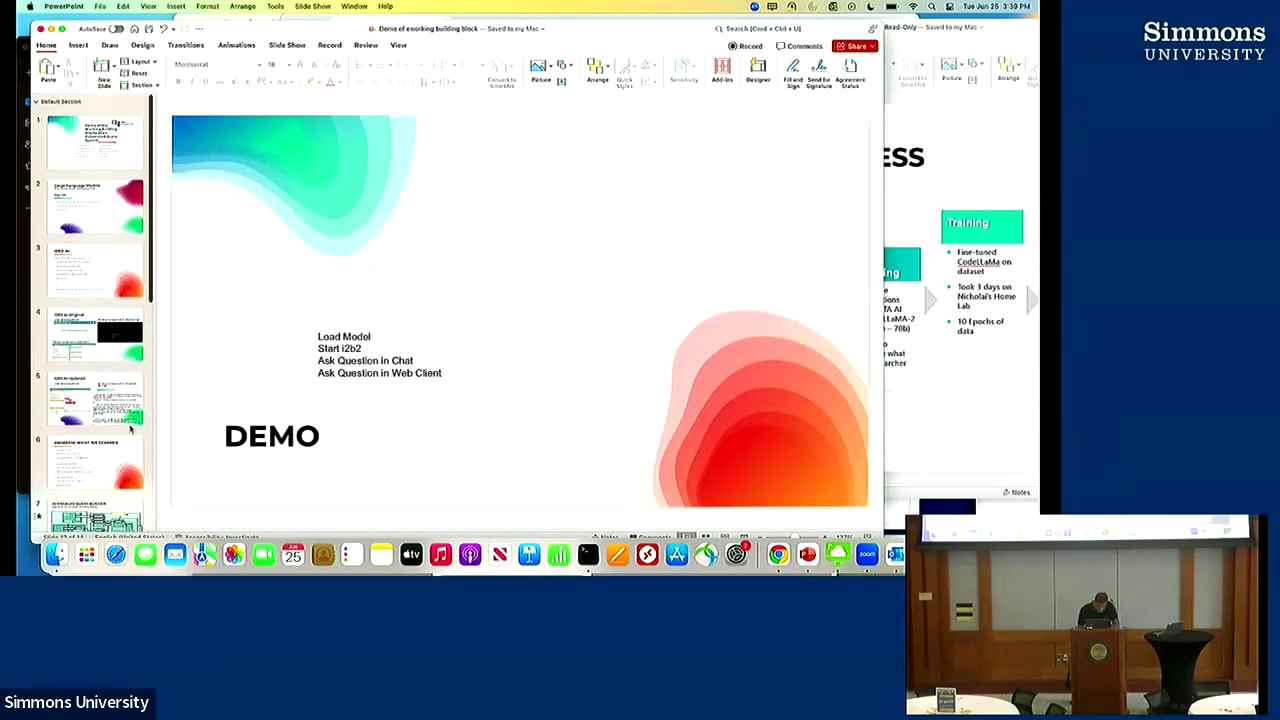
click(133, 405)
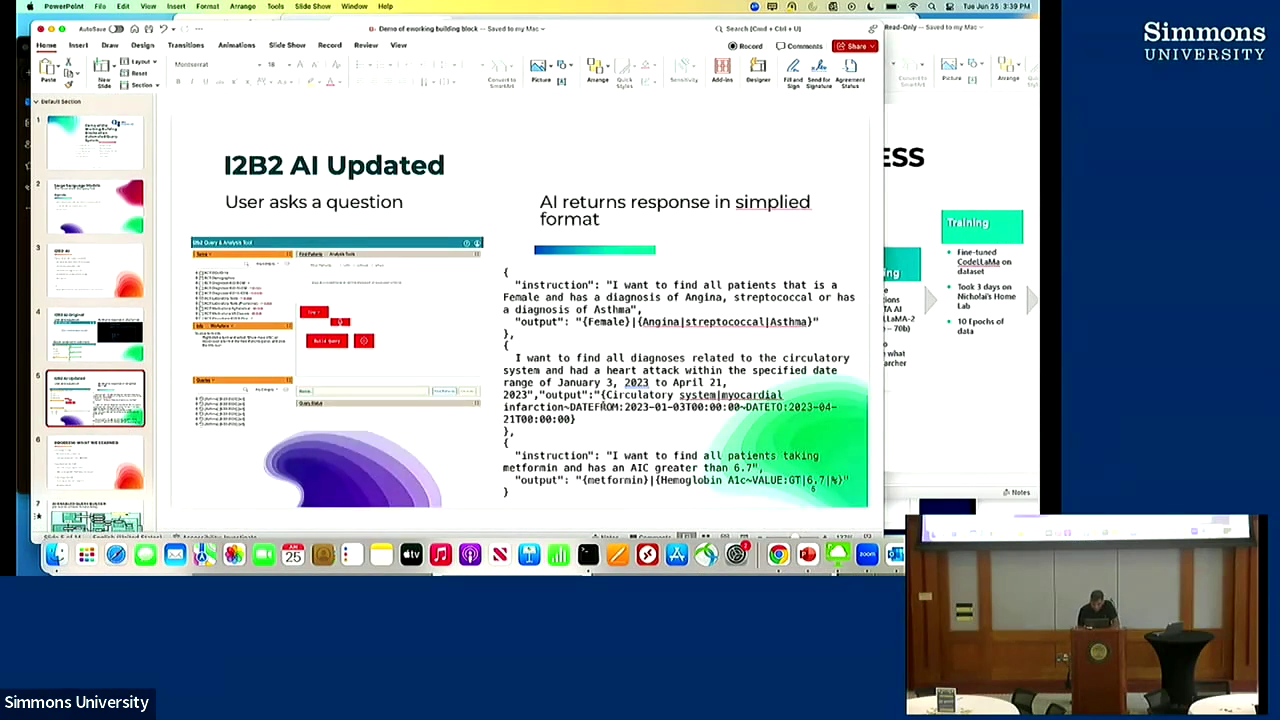
drag(505, 272, 568, 497)
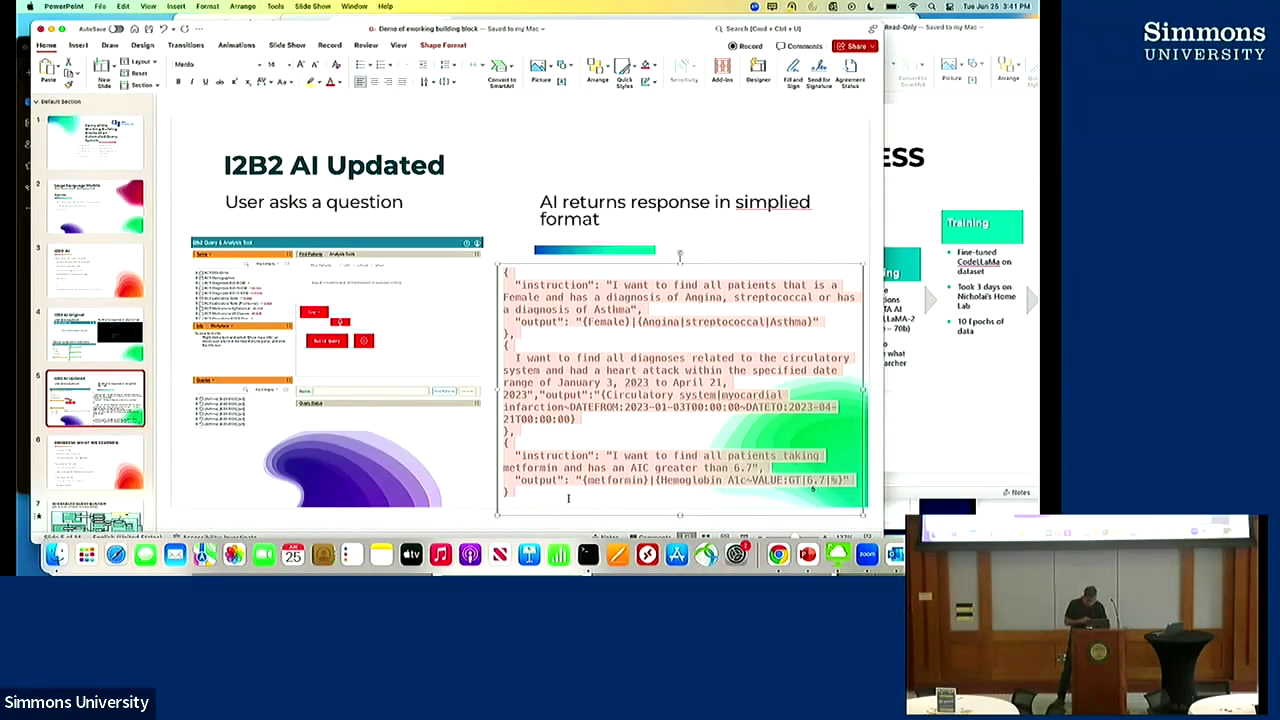
Bring Chrome's i2b2 window with the 29946-patient Asthma query back in front
key(super+Tab)
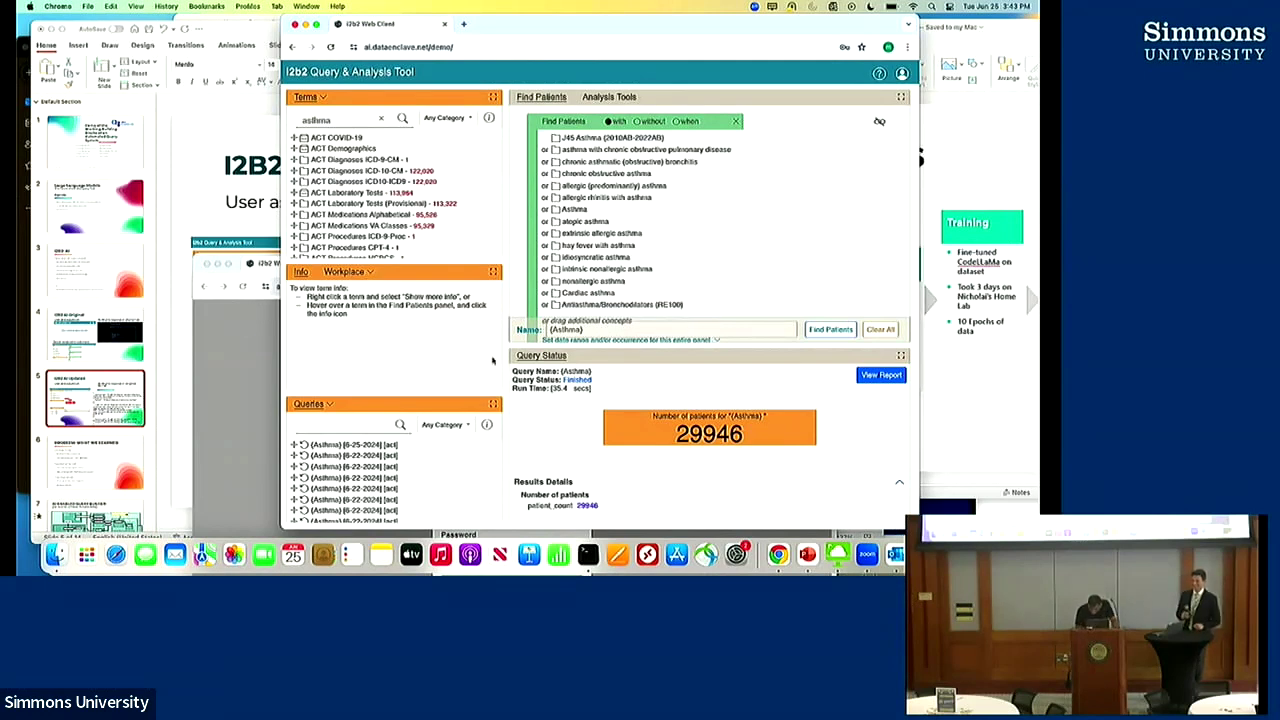
Reload the i2b2 page, log in under the new user name, and keep the i2b2 ACT project
click(428, 48)
key(Return)
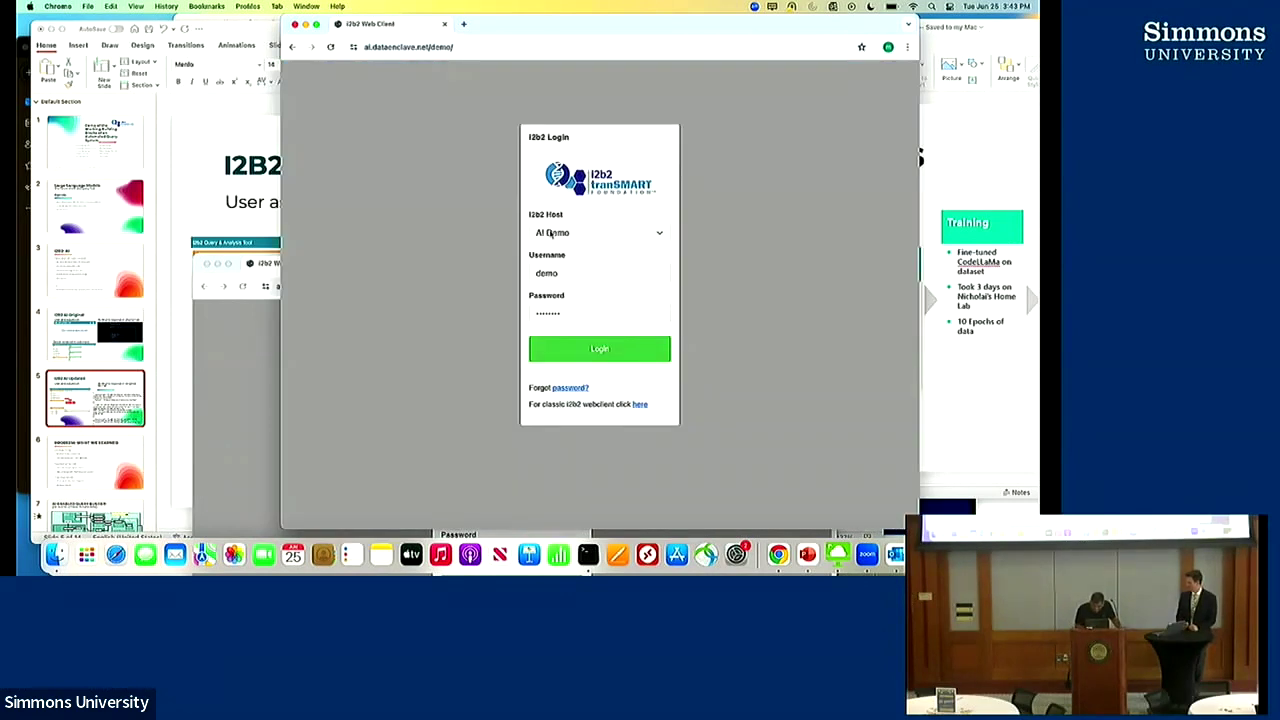
double_click(589, 279)
text(act)
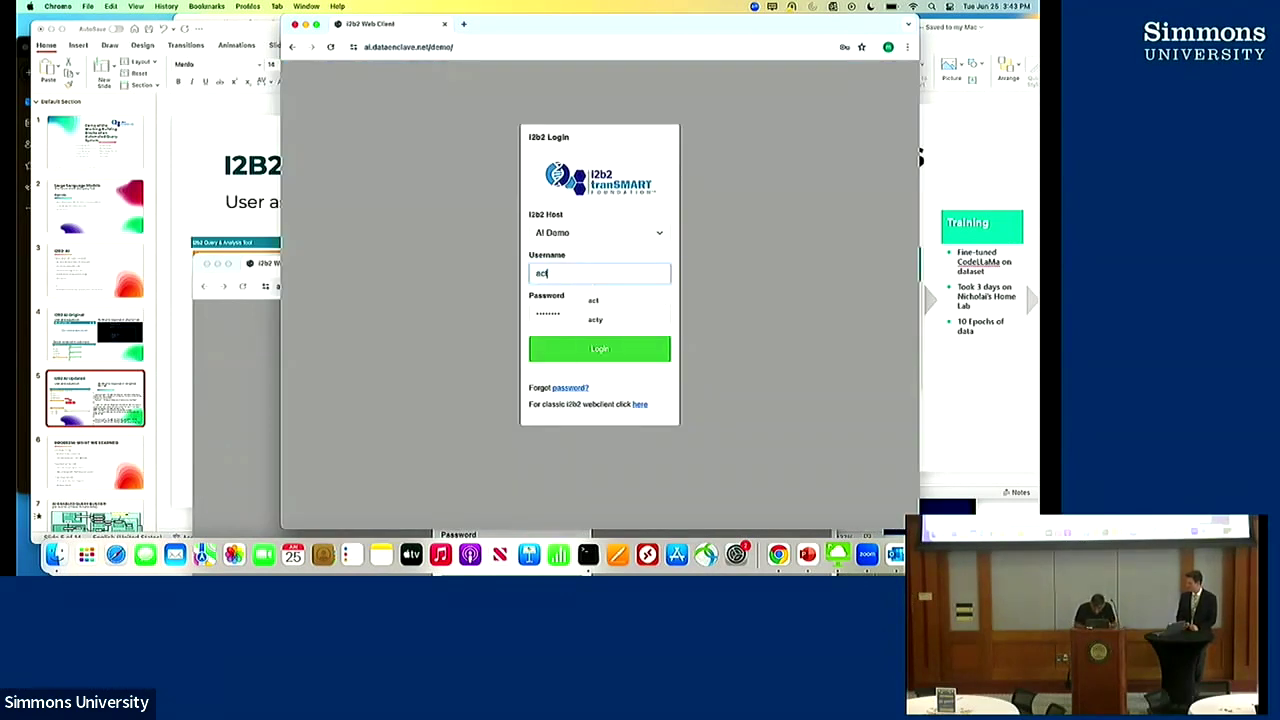
click(611, 347)
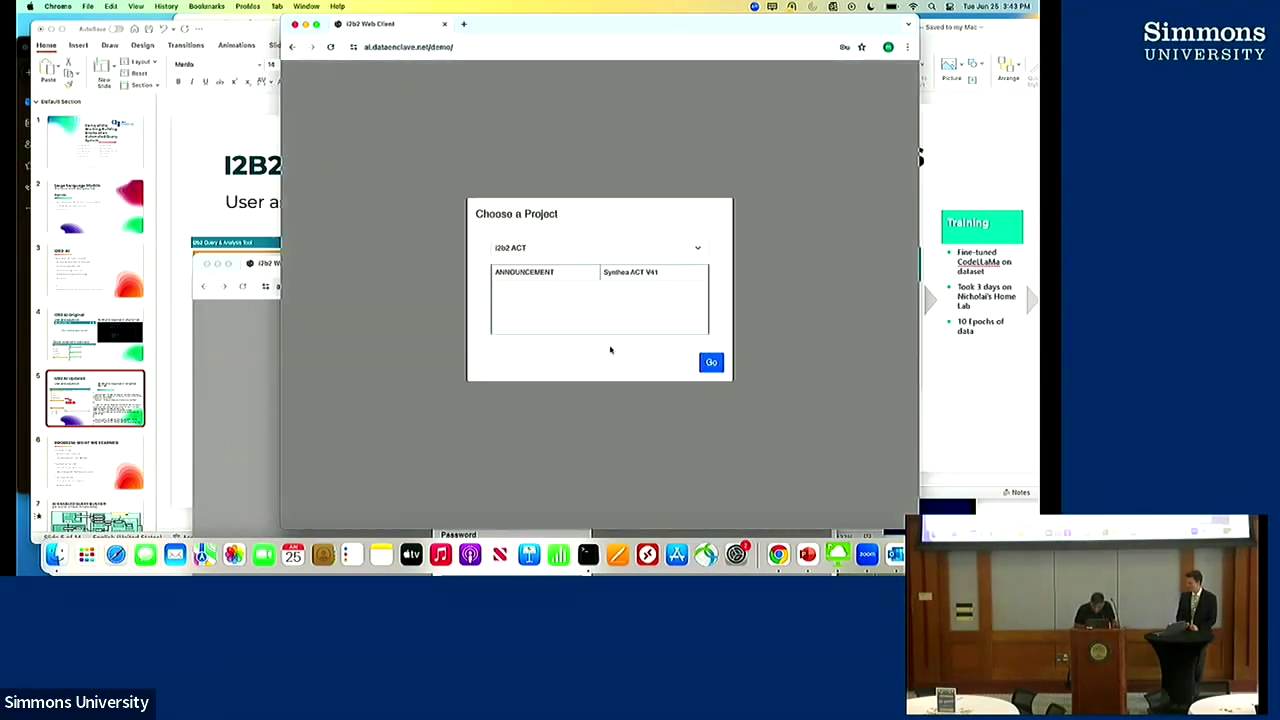
click(591, 251)
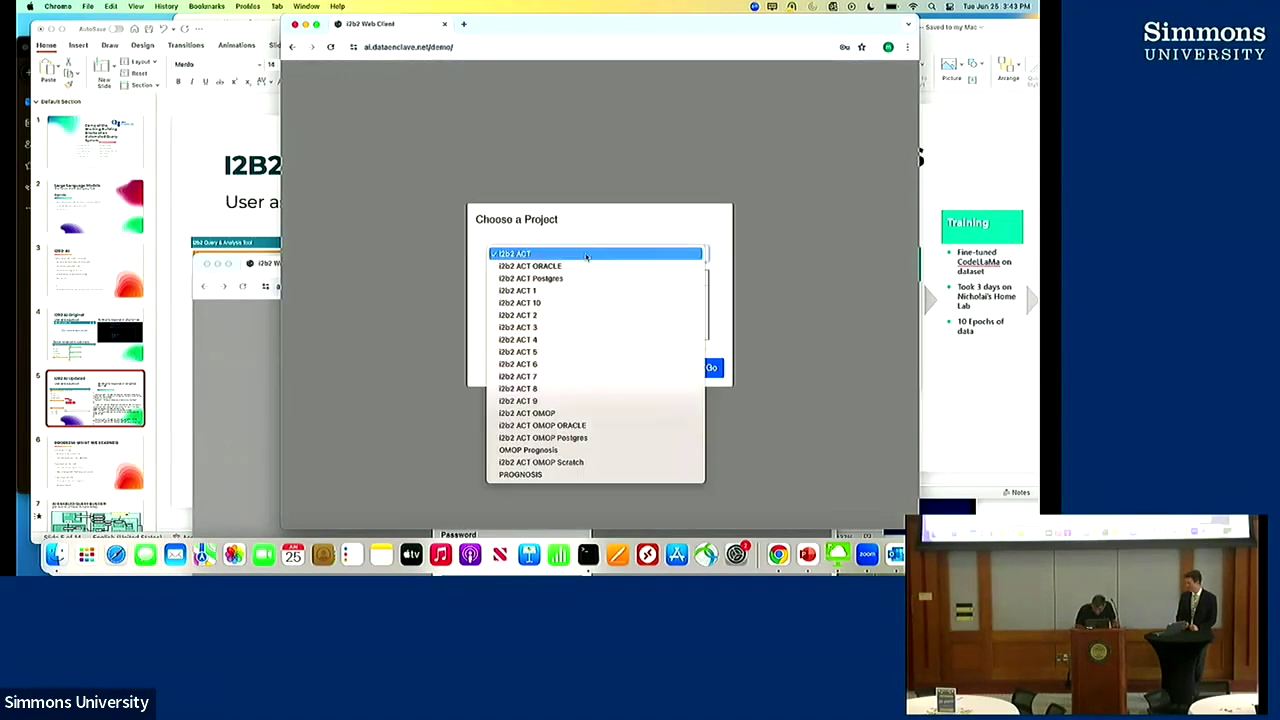
click(705, 353)
Enter the i2b2 ACT project and load the Tiny model from Select Model
click(711, 366)
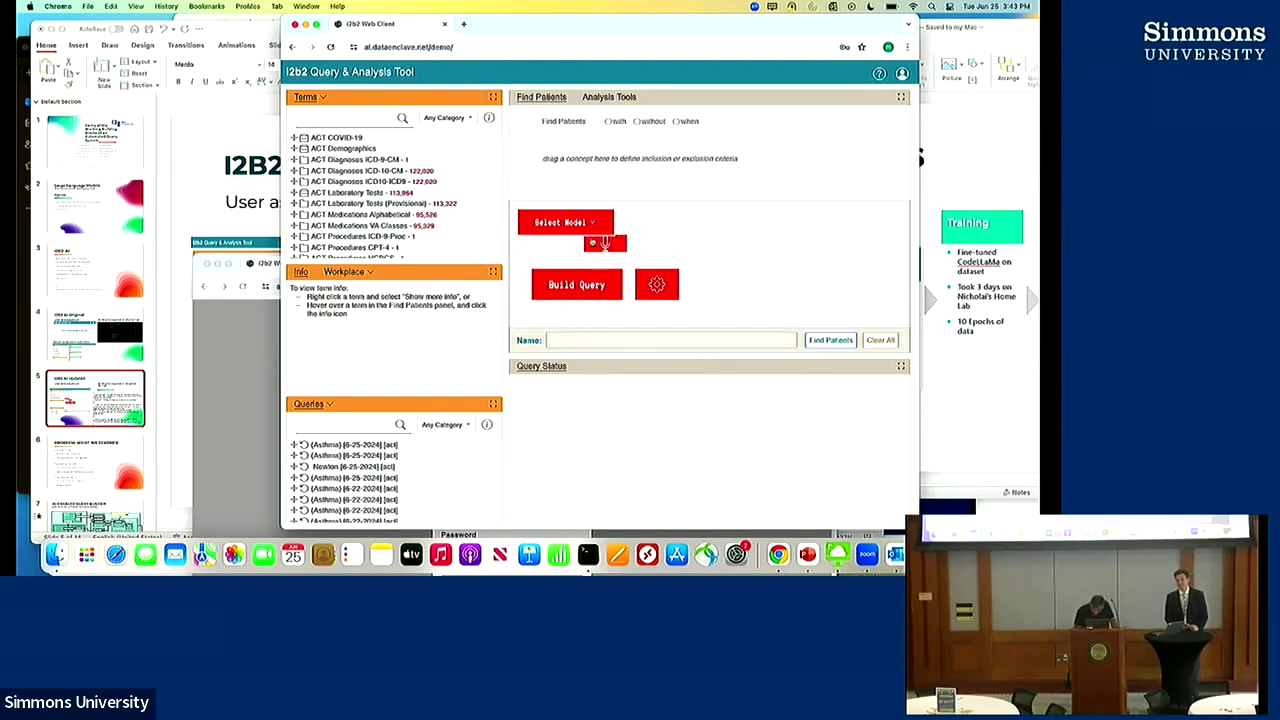
click(592, 224)
click(562, 246)
click(676, 248)
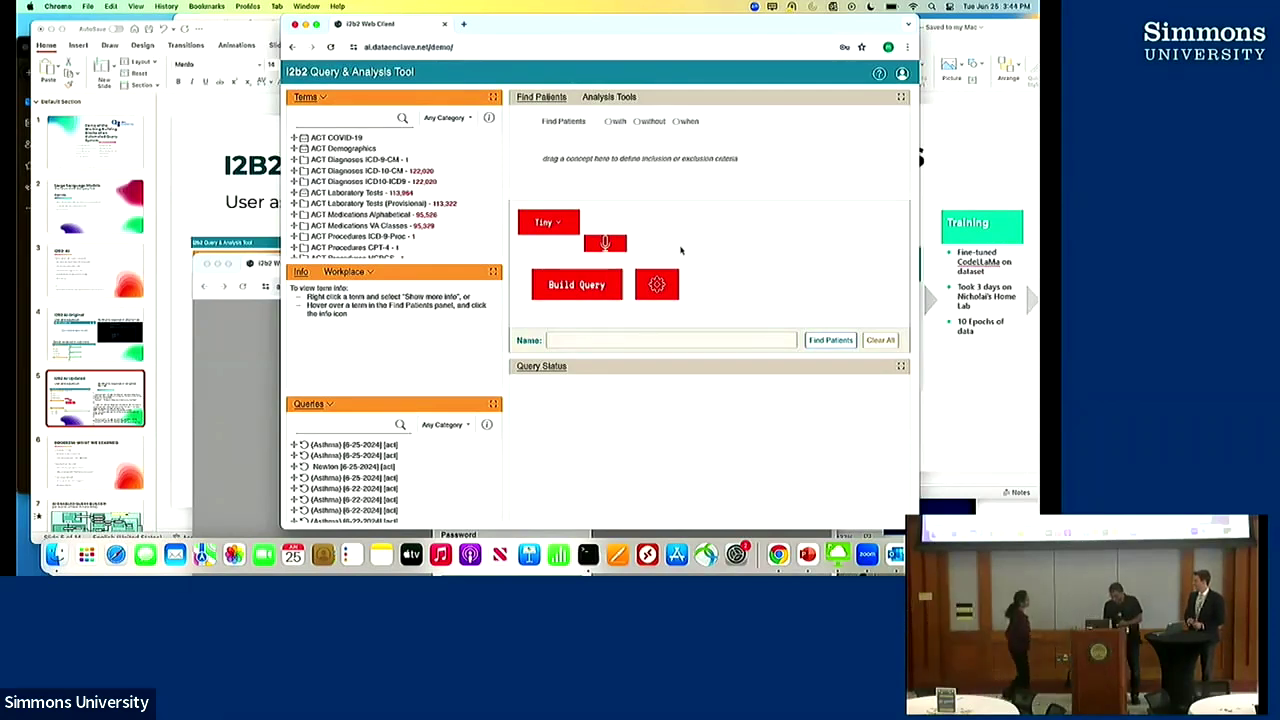
Record about 7 seconds of spoken question using the microphone button
click(605, 244)
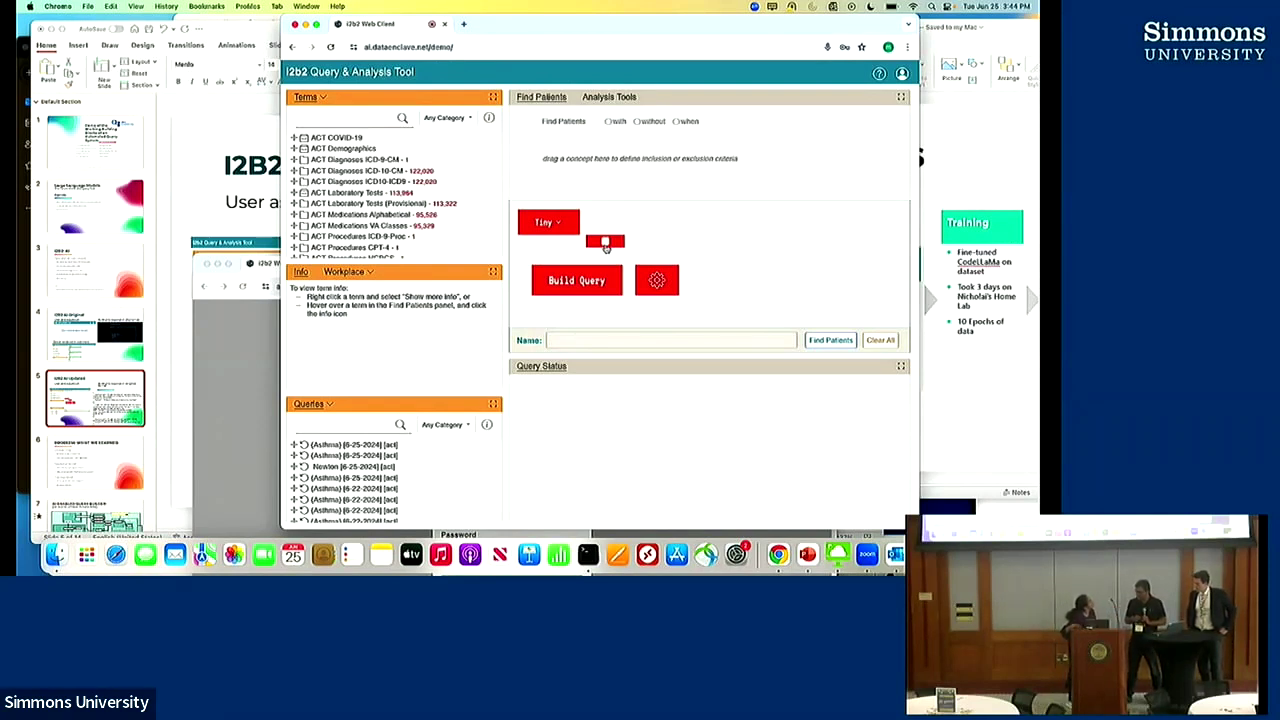
click(605, 243)
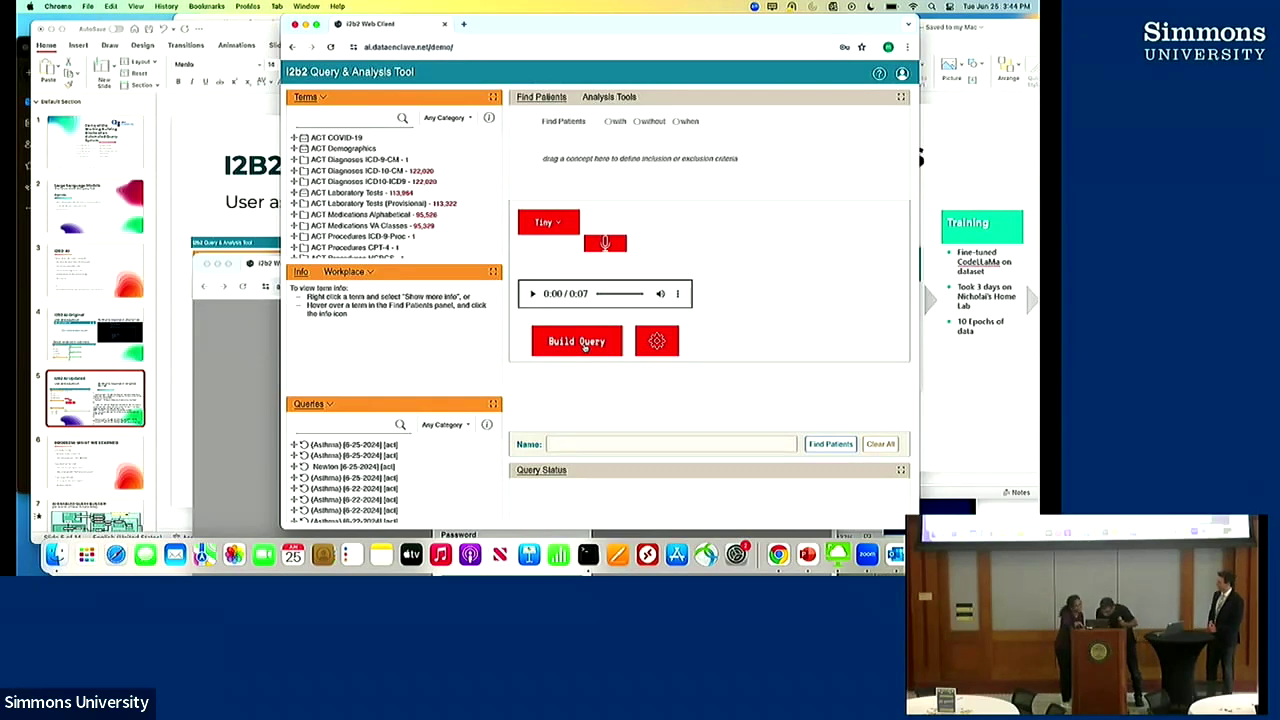
Build the query from the recording, dismiss the transcription alert, and move Chrome left
click(585, 344)
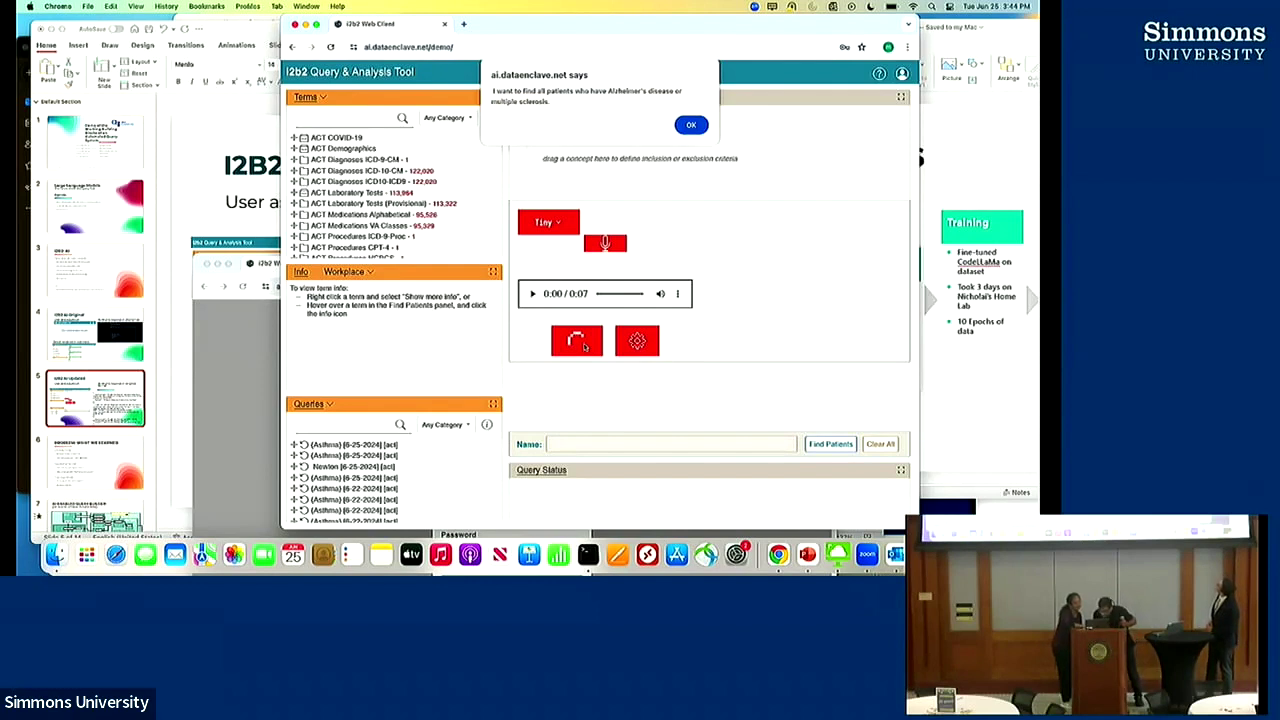
click(692, 127)
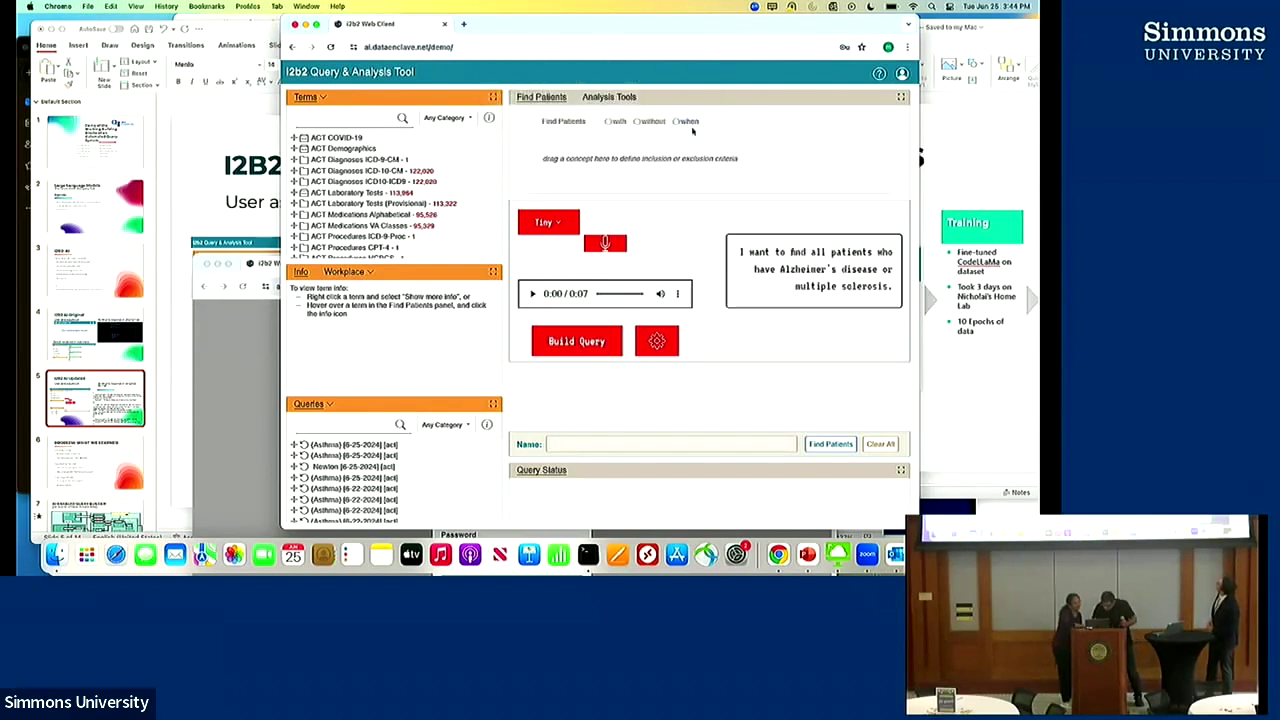
drag(722, 33, 389, 34)
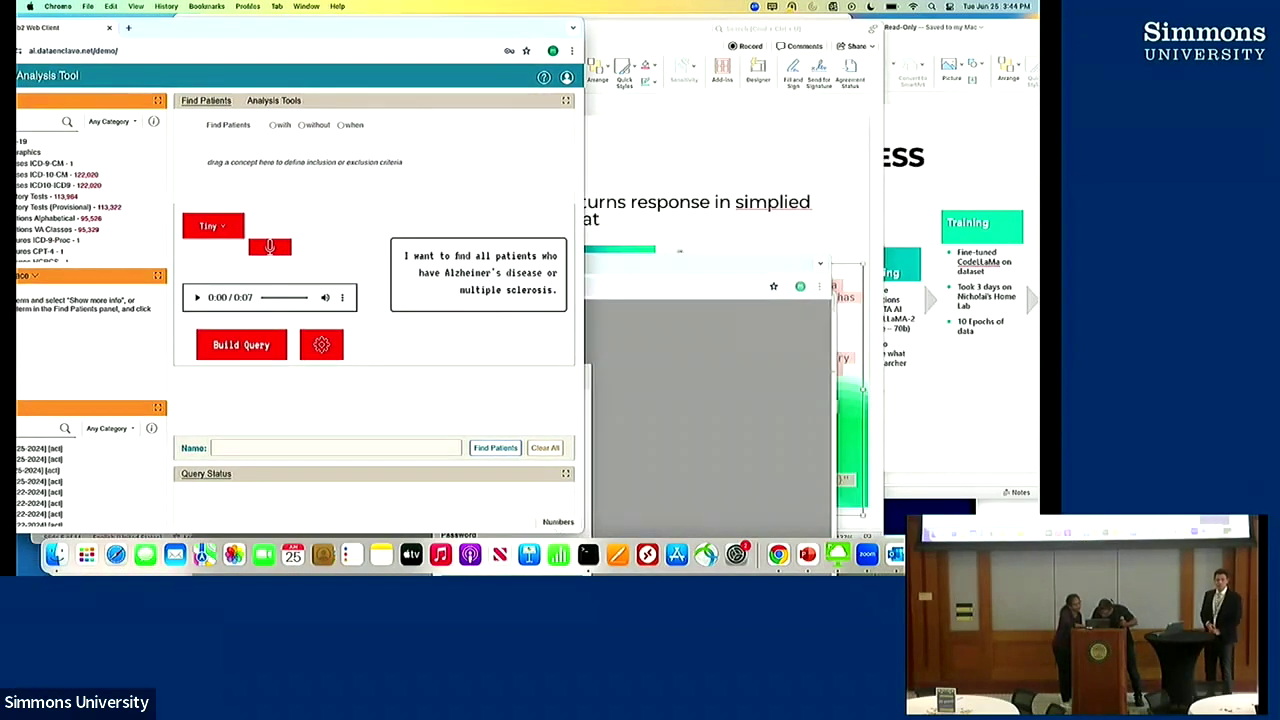
Review the server terminal log for the Alzheimers/multiple sclerosis request, then re-centre the i2b2 window
click(838, 554)
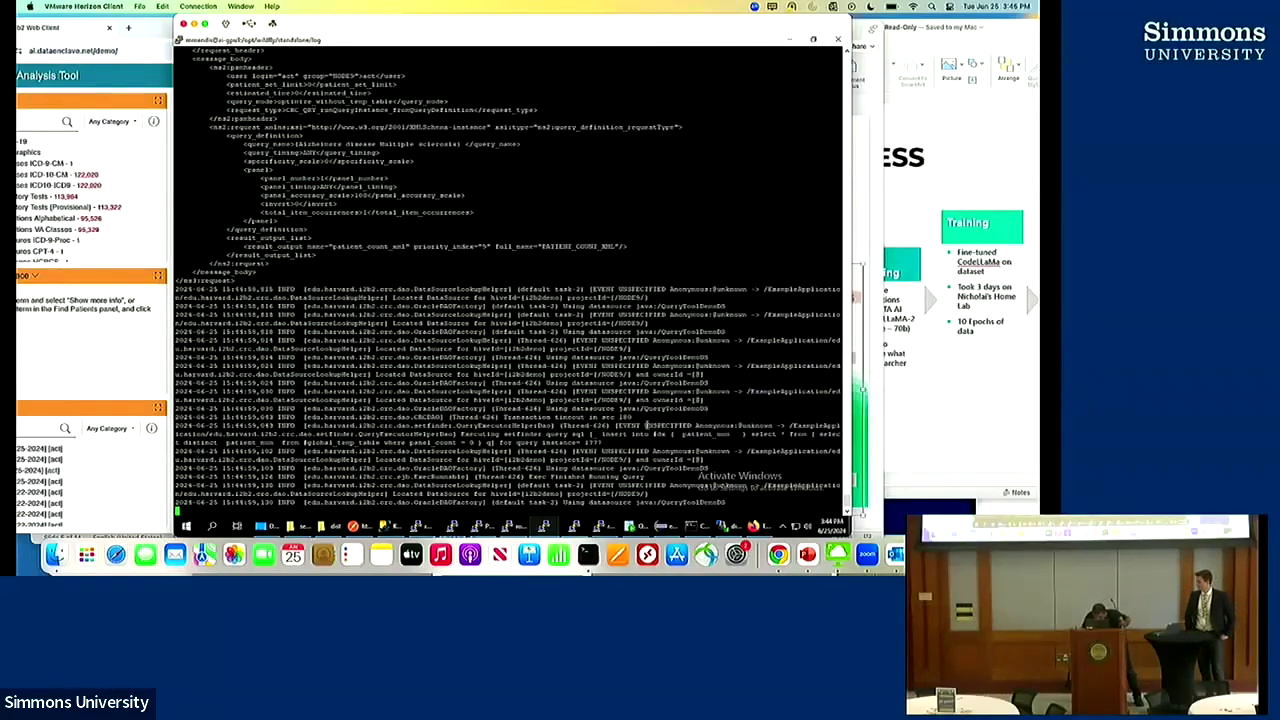
scroll(570, 370, up, 5)
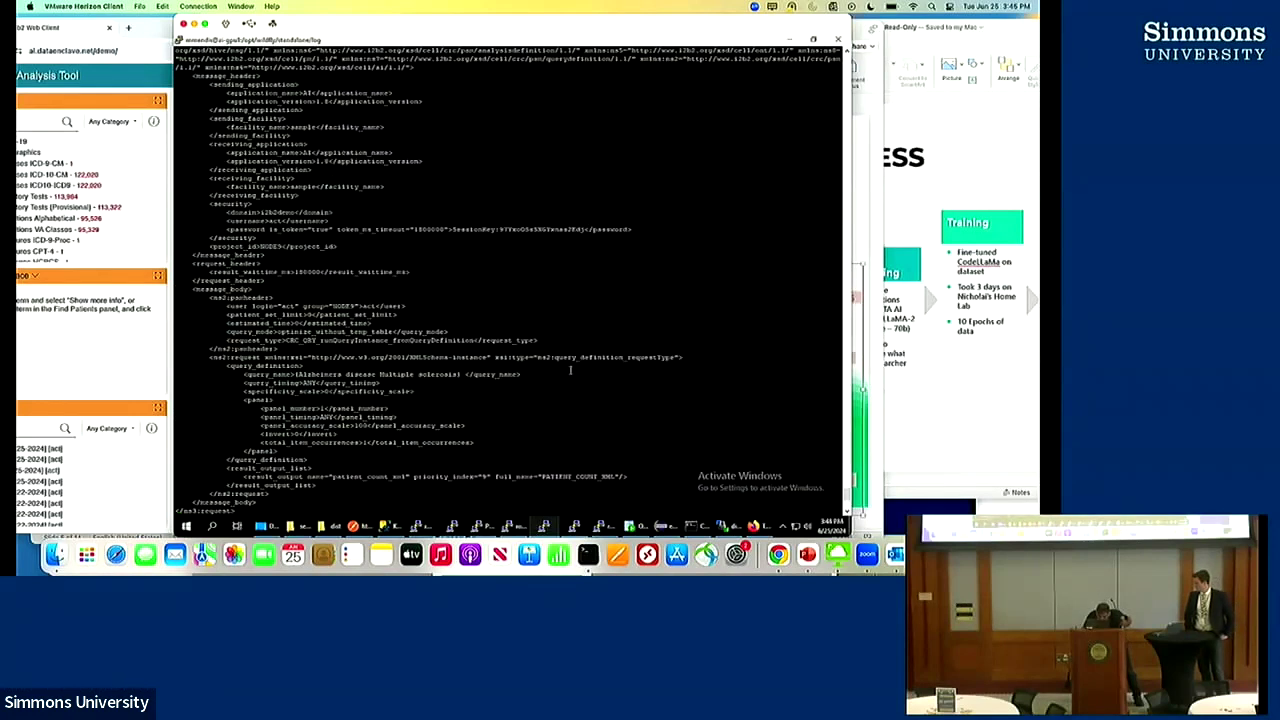
scroll(570, 370, down, 5)
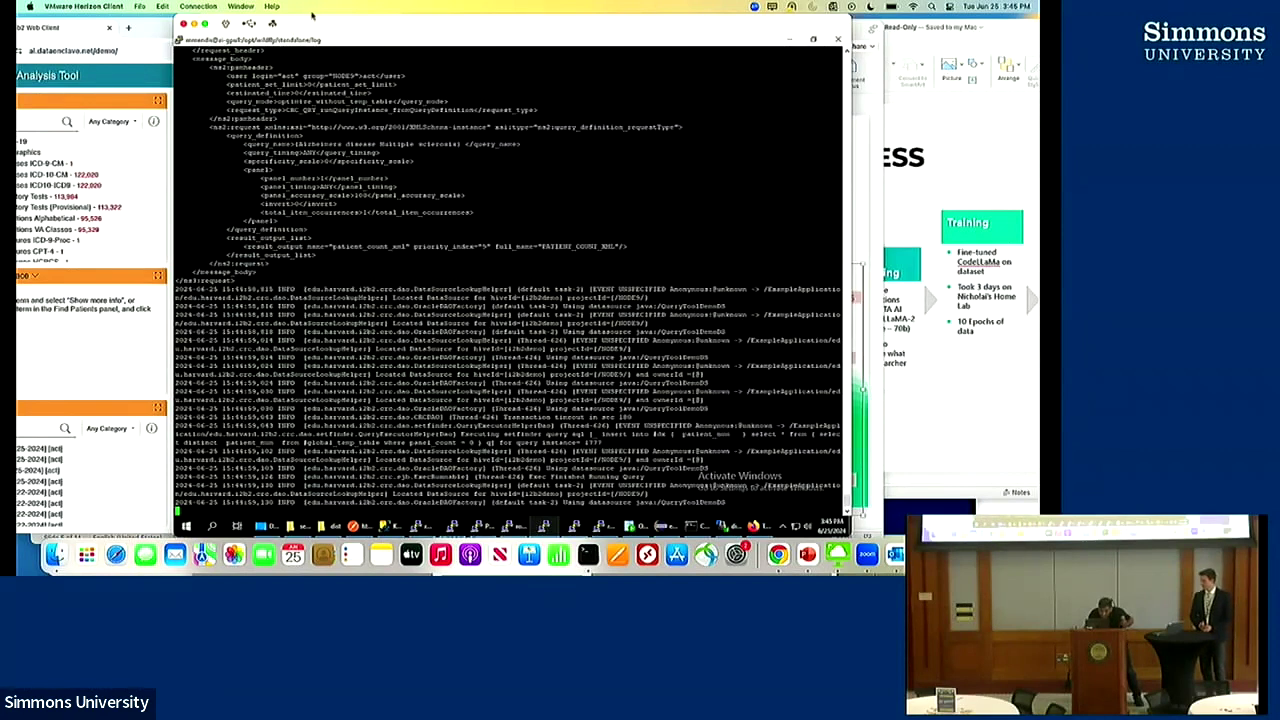
drag(315, 29, 585, 29)
drag(200, 27, 520, 27)
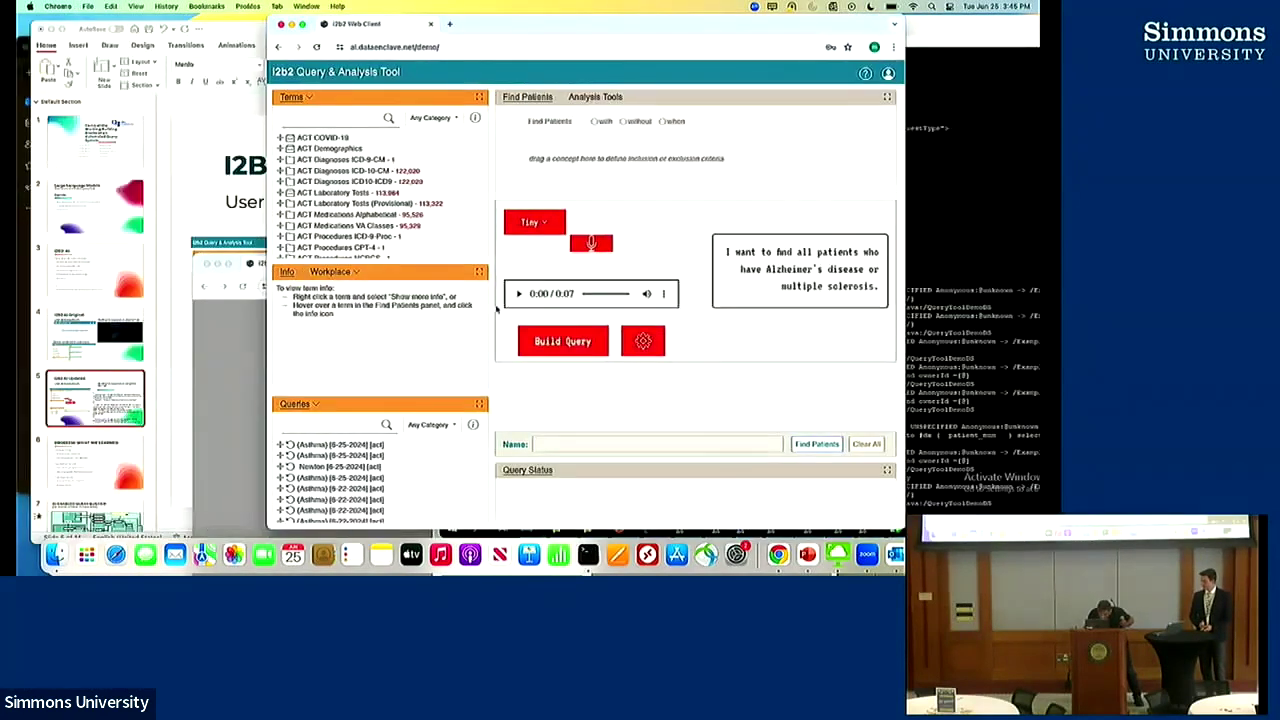
Refresh saved queries and drag the Alzheimers disease Multiple sclerosis query into the query tool
click(315, 406)
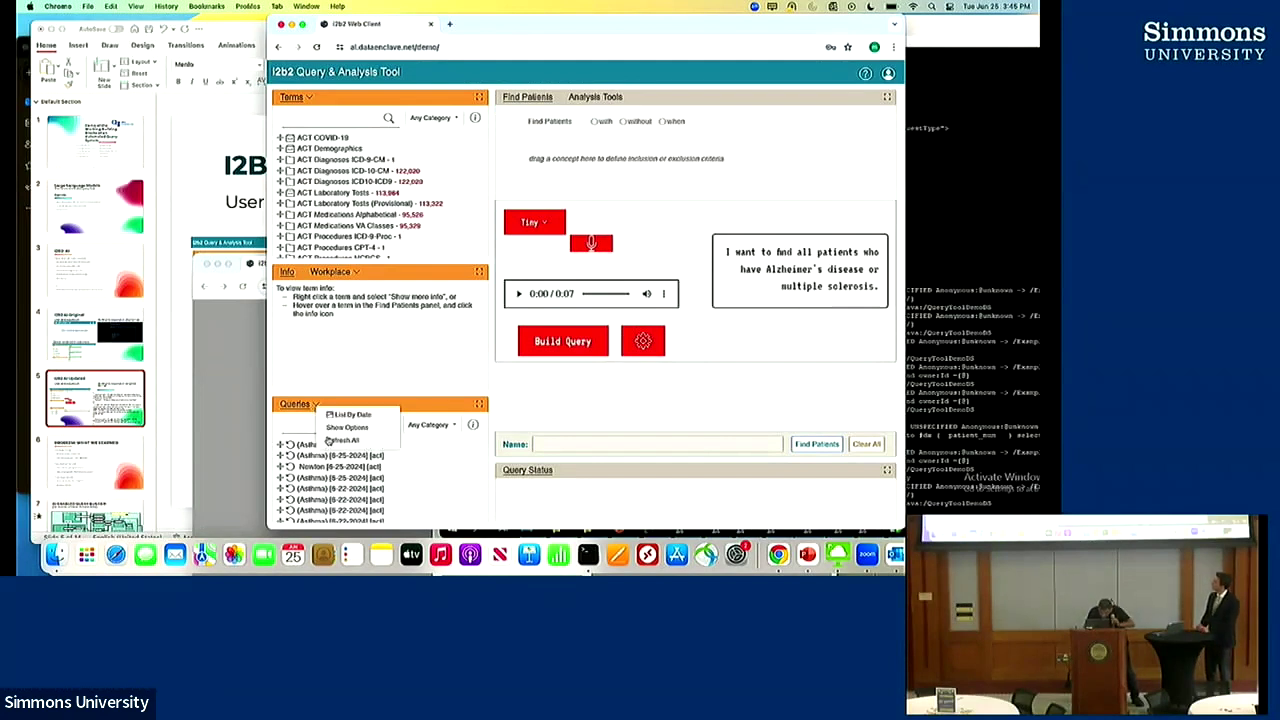
click(328, 438)
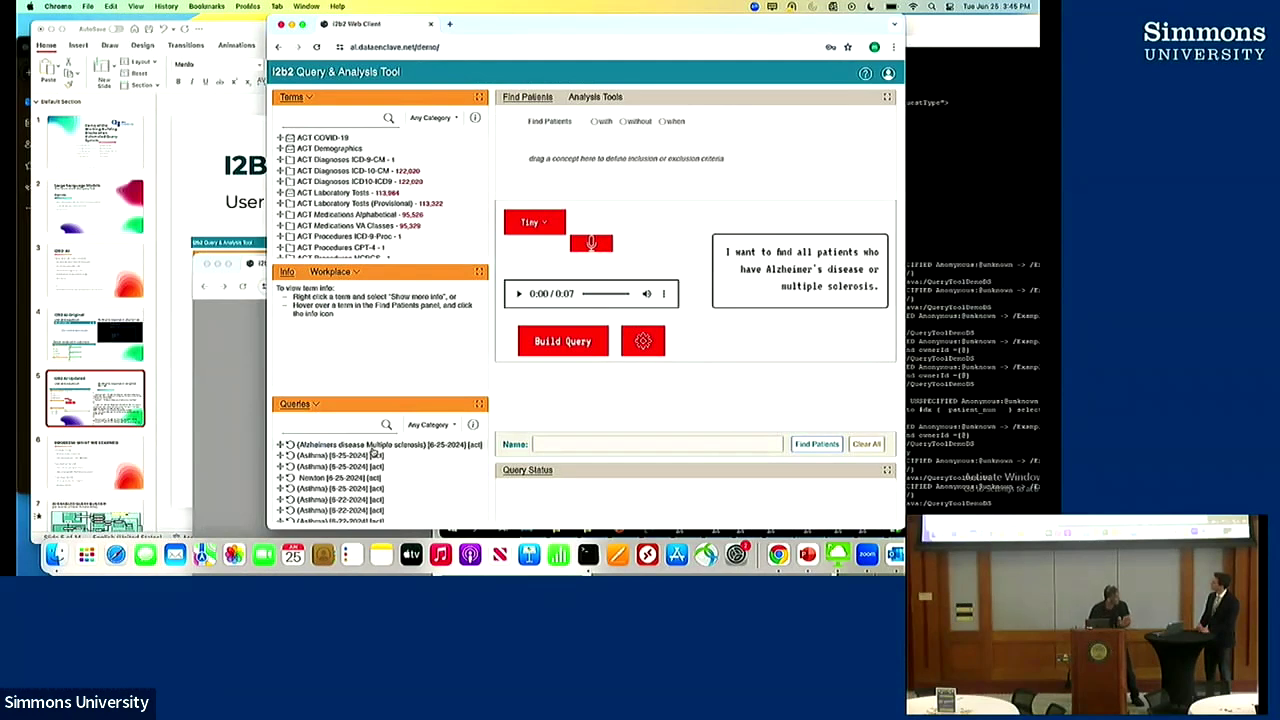
drag(372, 452, 590, 452)
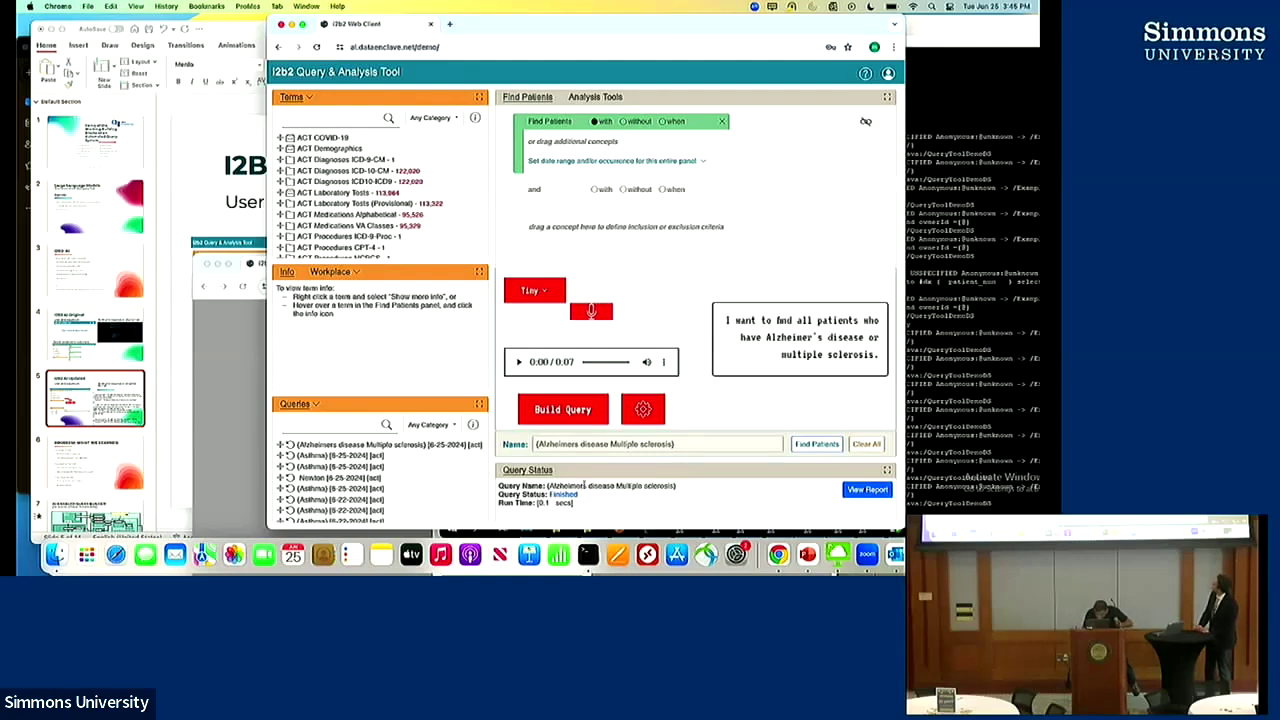
Enlarge Query Status and expand the query's Results node to read the 0-patient count
drag(655, 456, 600, 462)
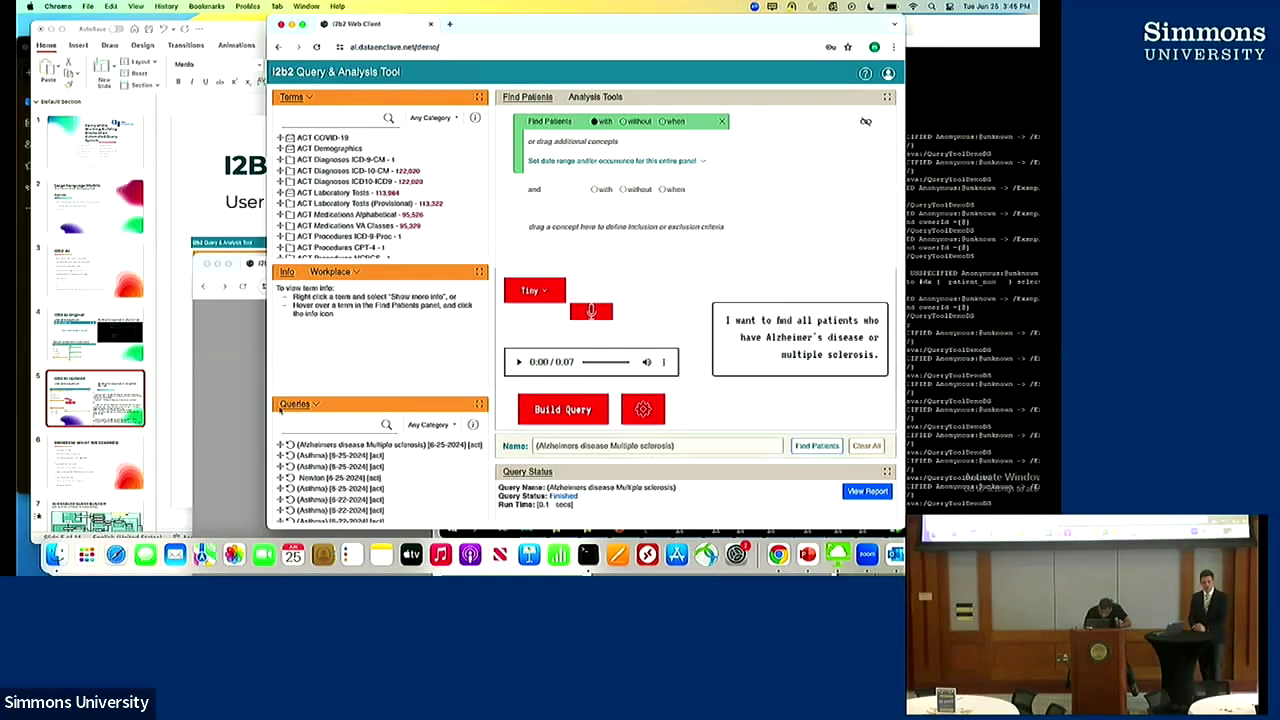
click(282, 445)
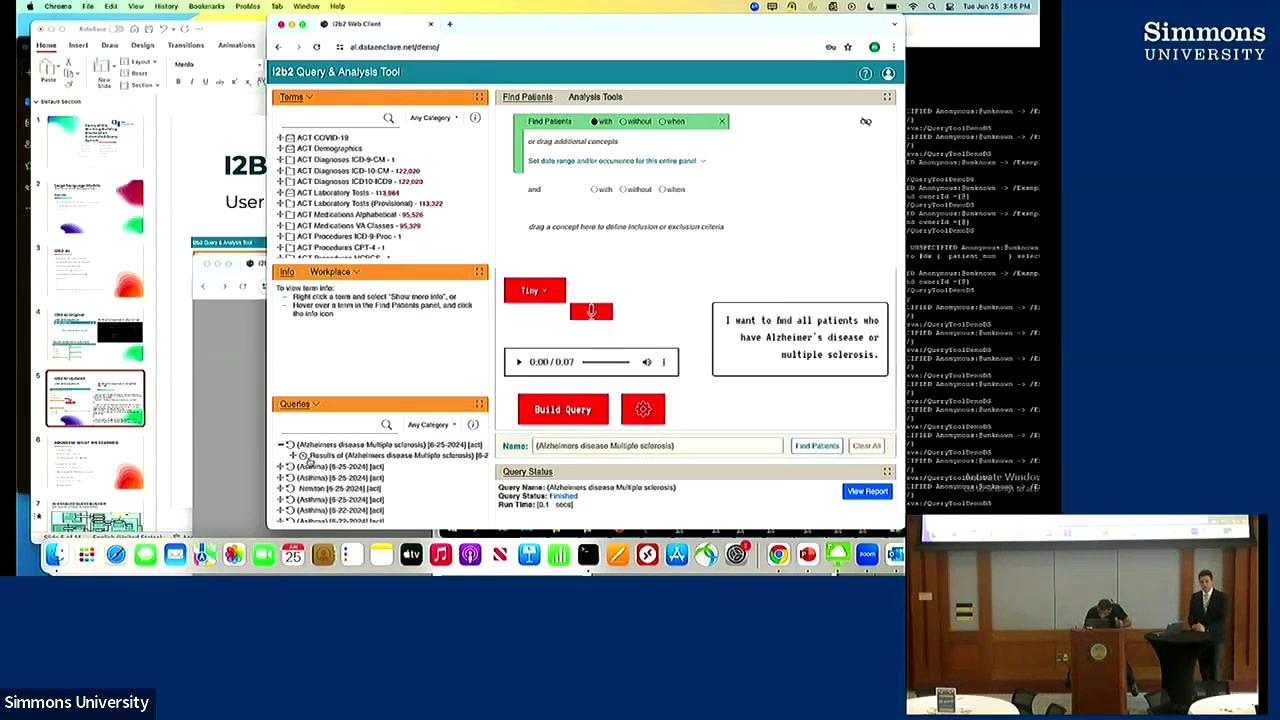
click(294, 456)
scroll(310, 466, right, 5)
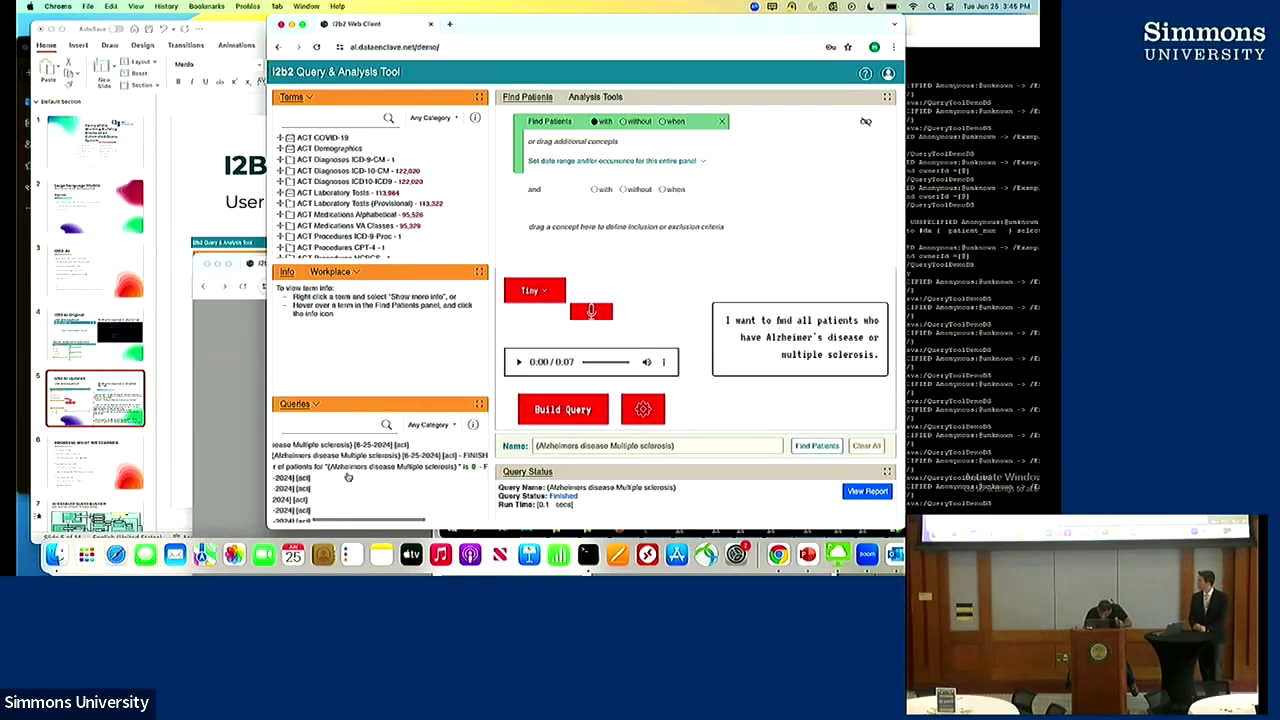
scroll(345, 477, left, 3)
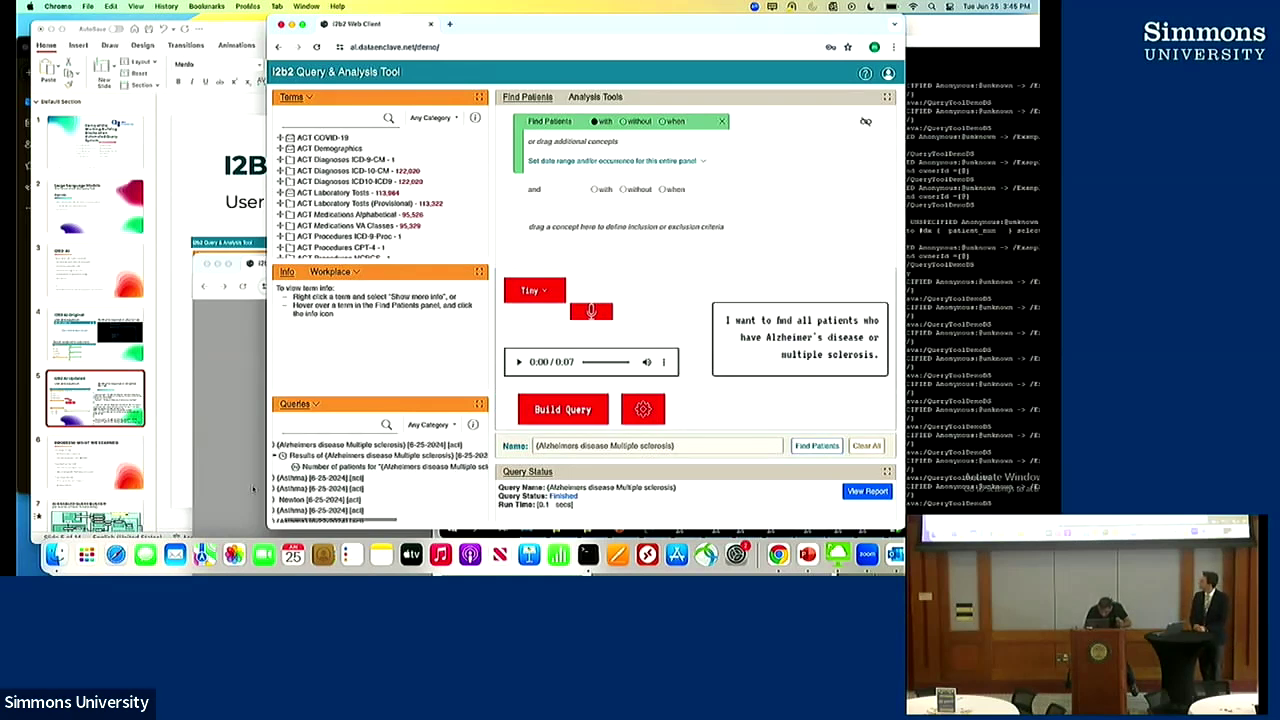
scroll(338, 477, right, 4)
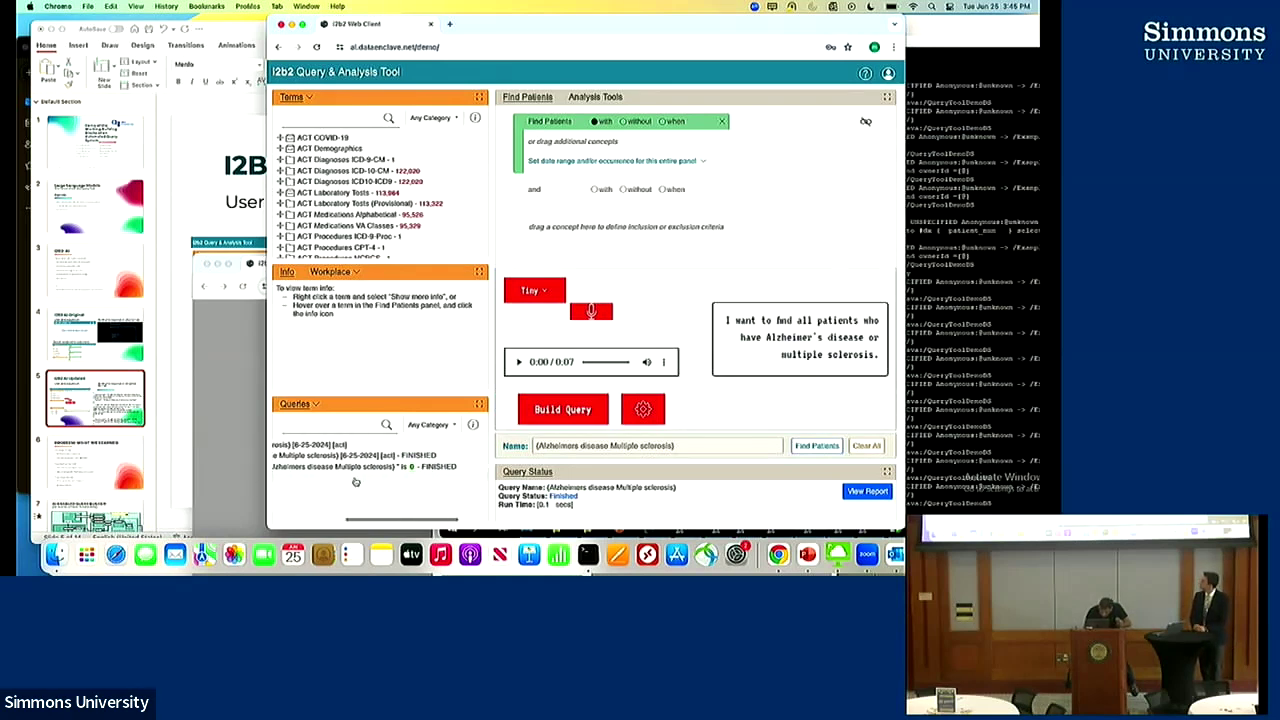
scroll(400, 474, left, 2)
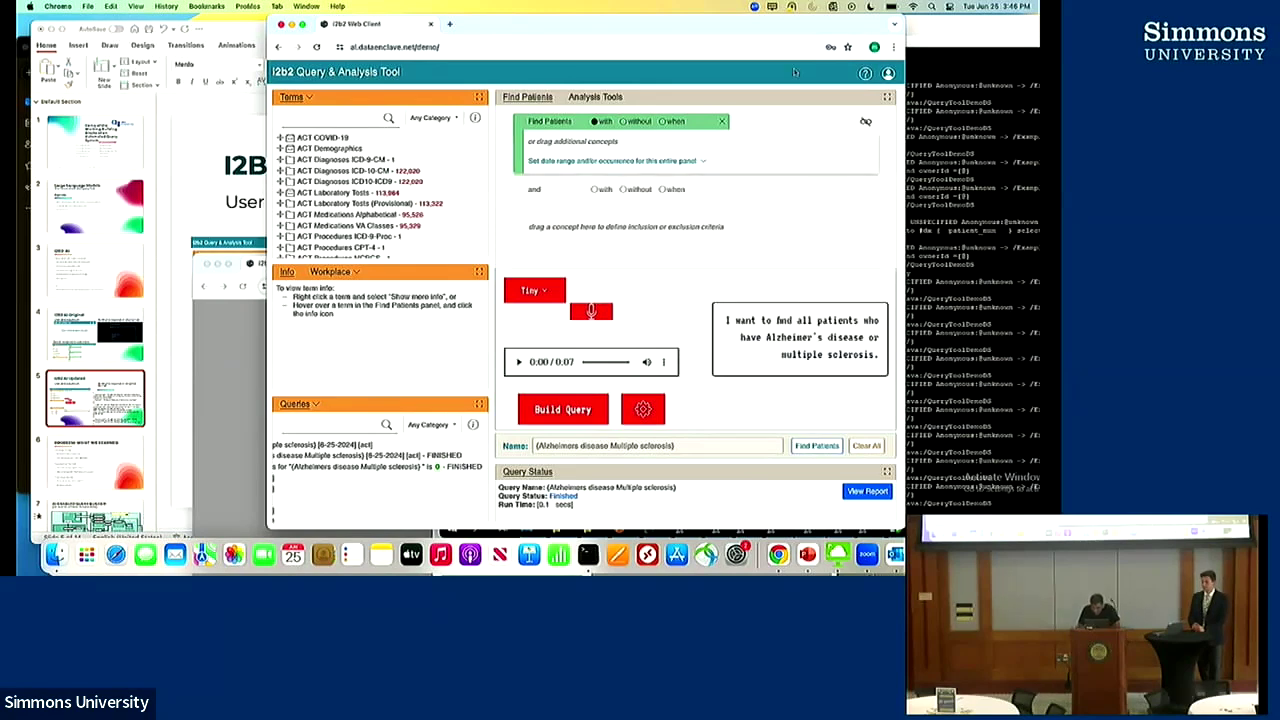
Bring the server log forward and select the multiple sclerosis match_str text
drag(770, 27, 624, 27)
click(909, 33)
drag(909, 33, 630, 38)
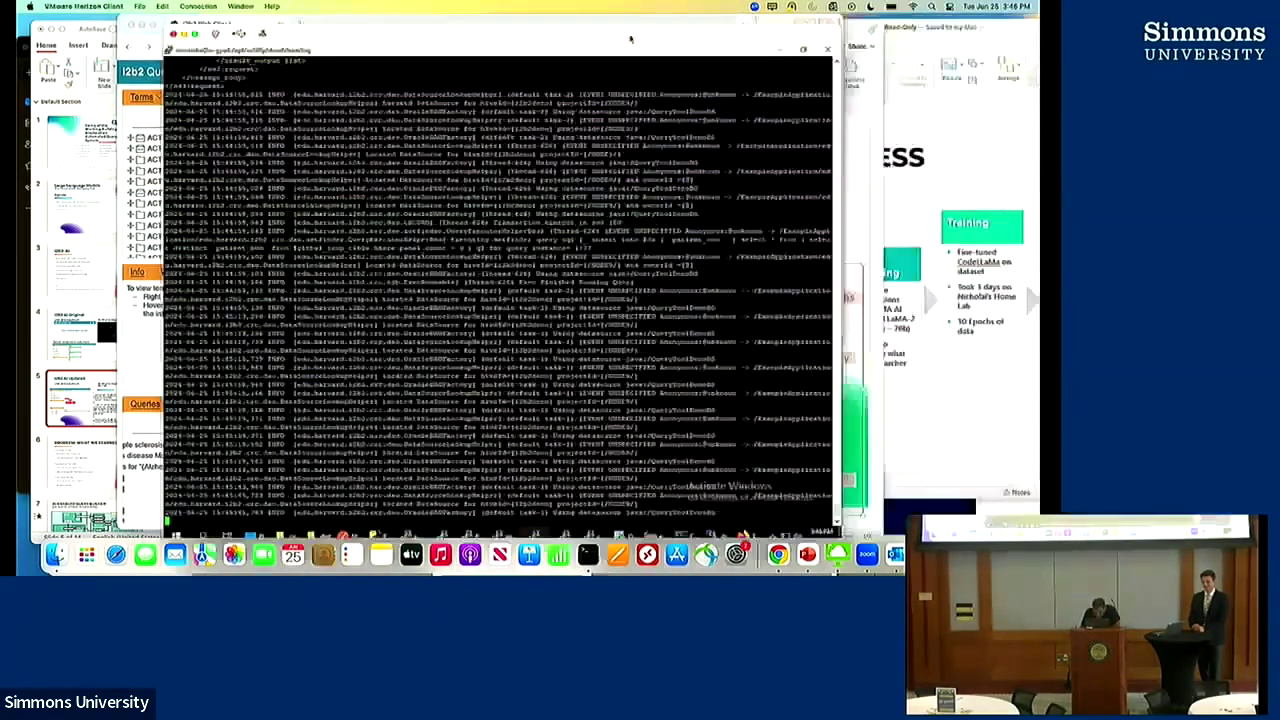
scroll(641, 261, up, 10)
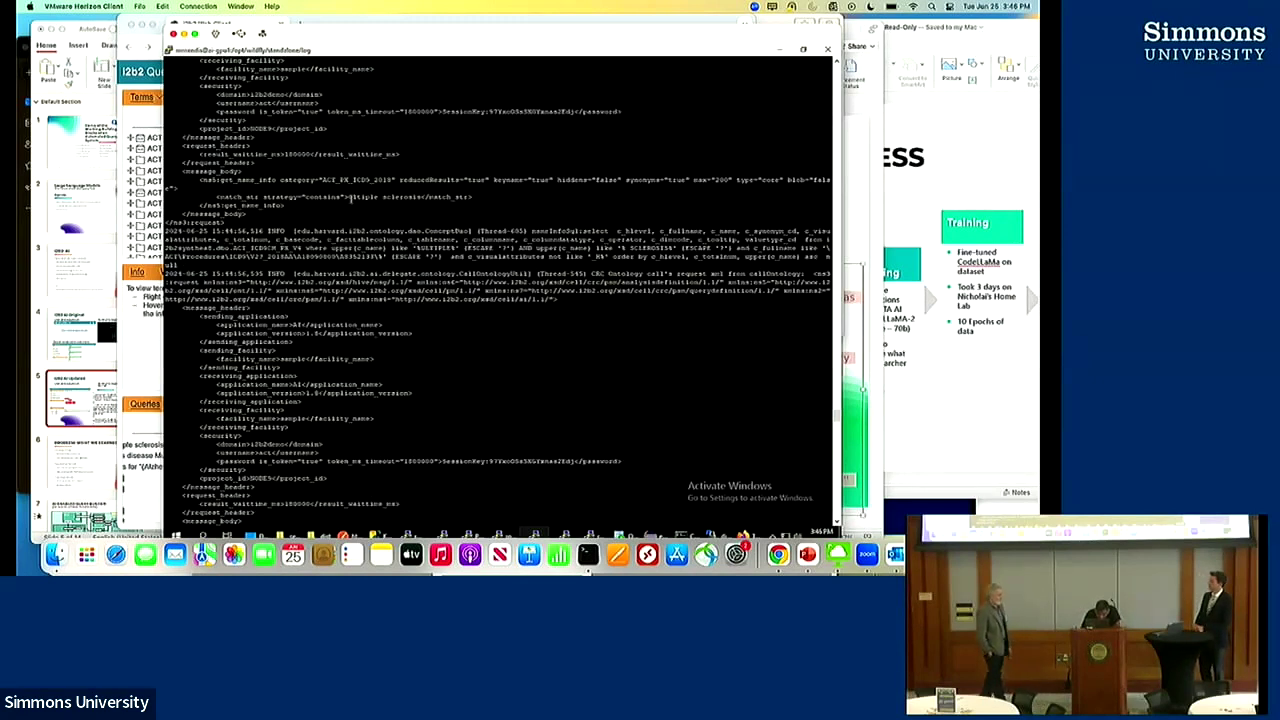
drag(347, 197, 421, 197)
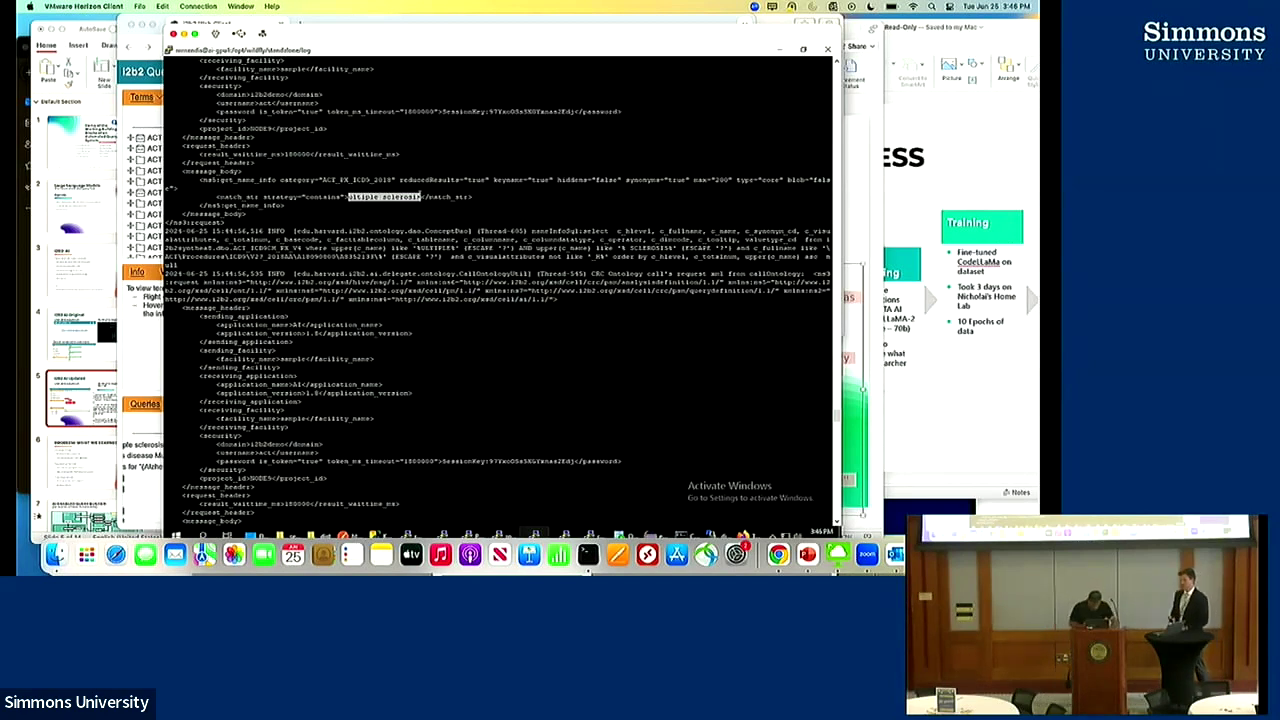
Close the remote app list and place the log window beside the i2b2 browser
key(super)
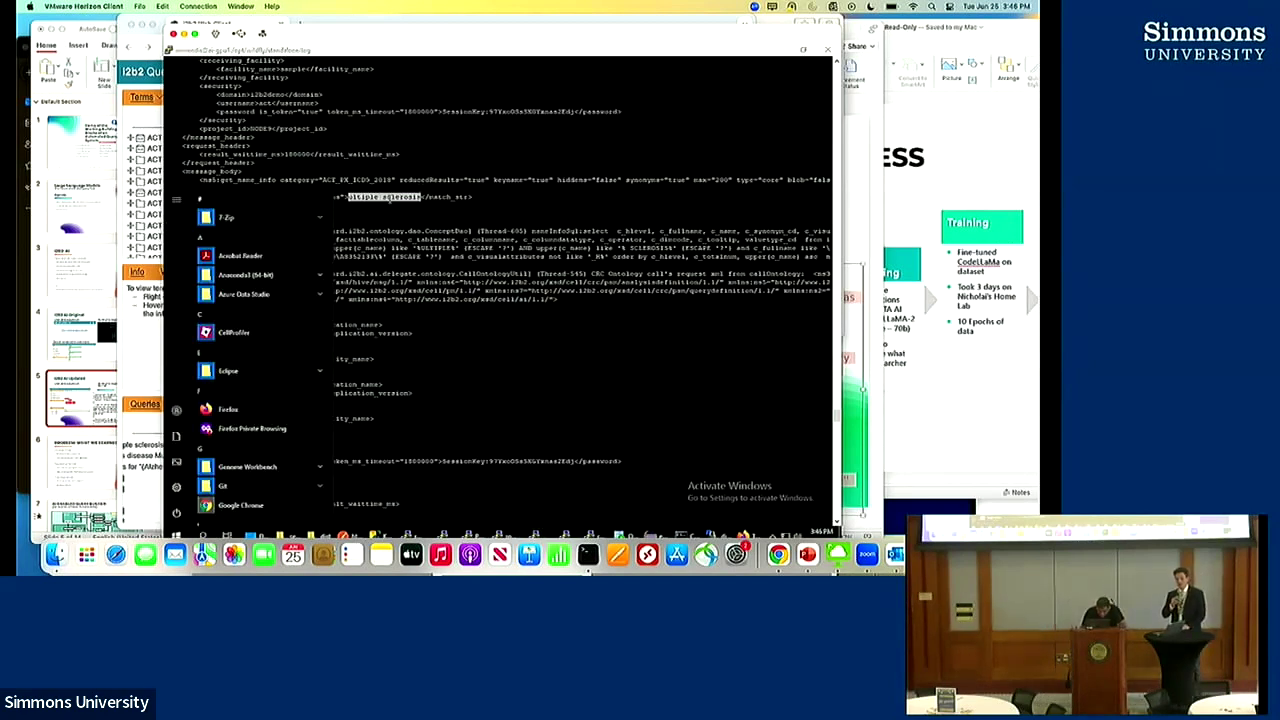
click(326, 243)
drag(326, 243, 185, 302)
drag(380, 27, 622, 52)
Run a term search for 'multiple sclerosis' to list matching ICD-9 diagnoses like 340 Multiple Sclerosis
click(444, 139)
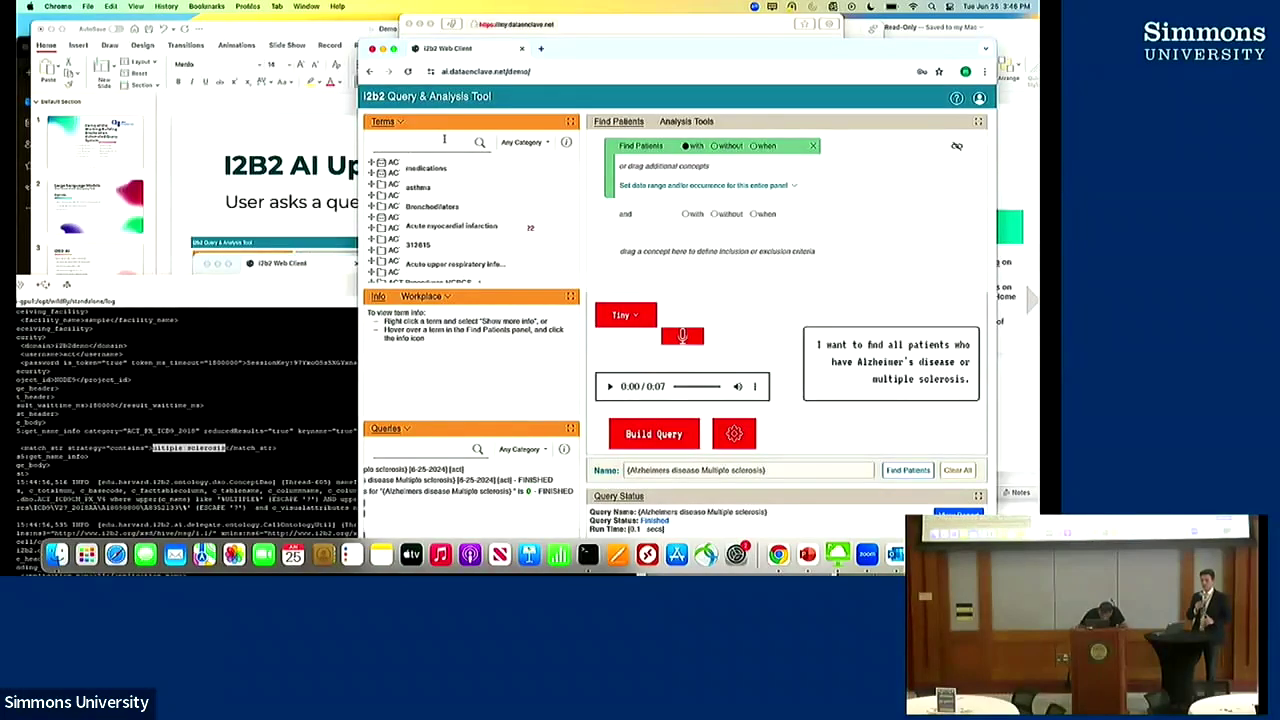
text(mu)
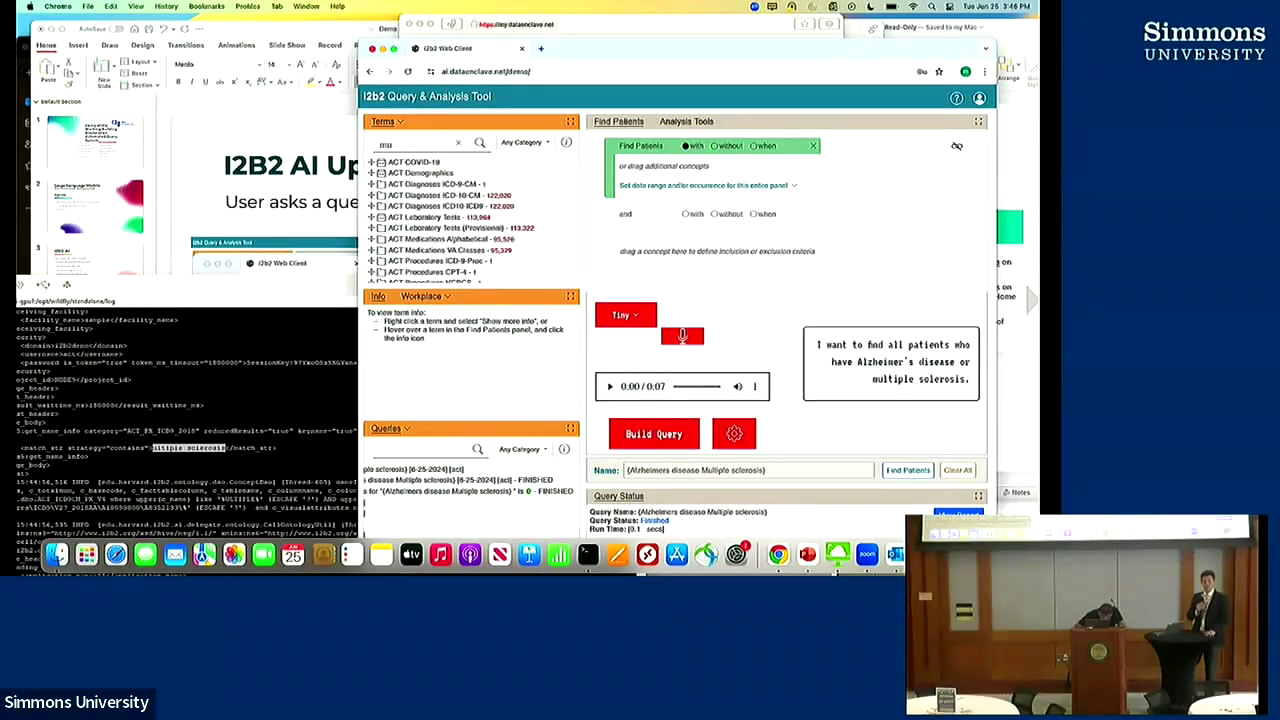
text(ltiple sc)
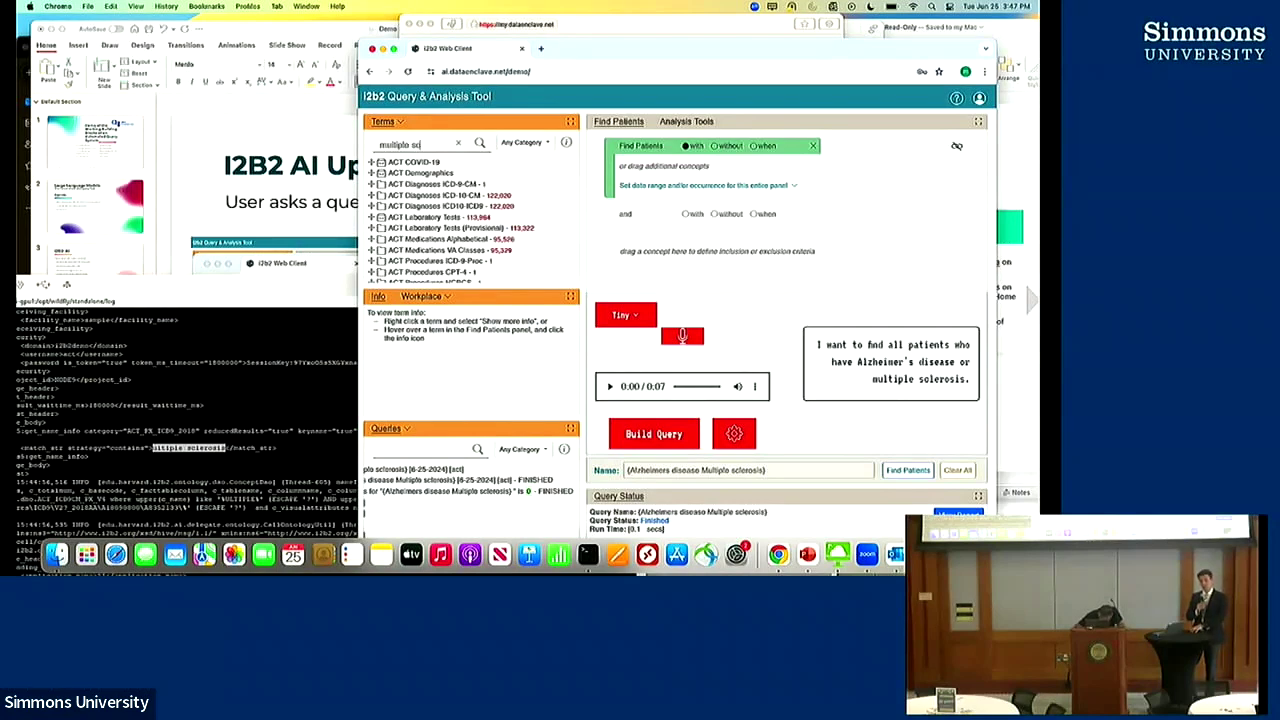
text(lerosis)
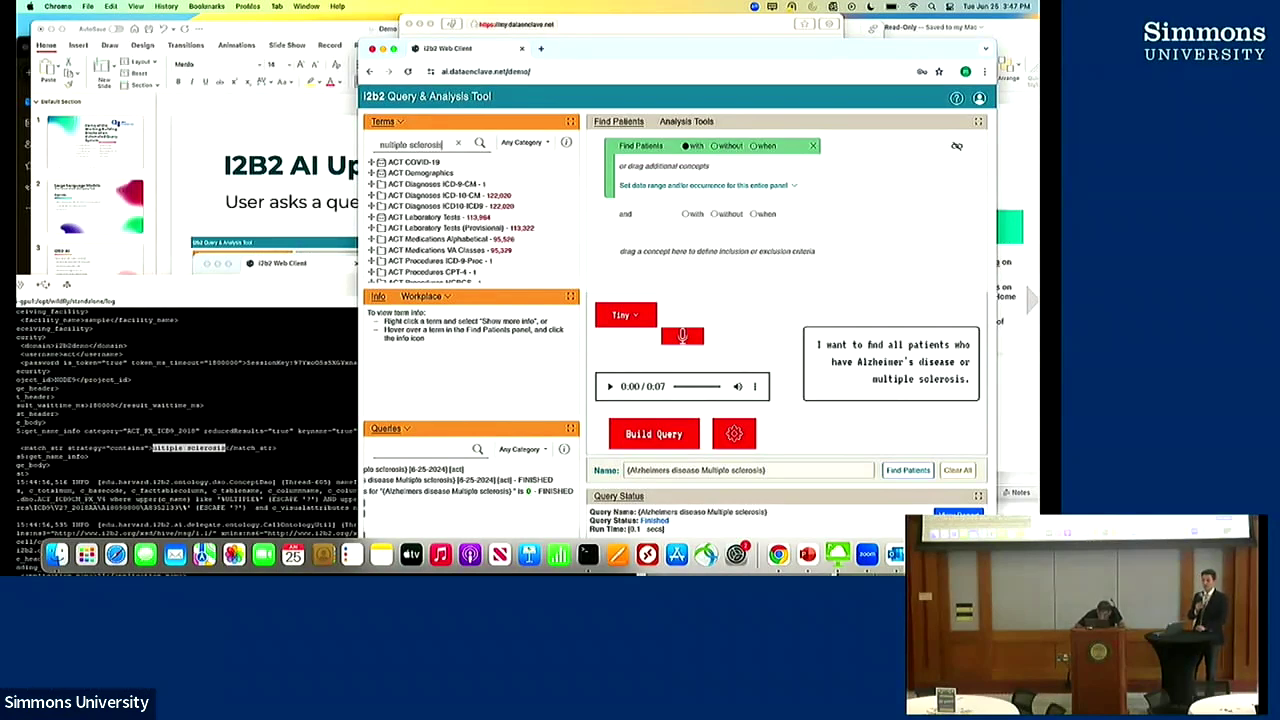
key(Return)
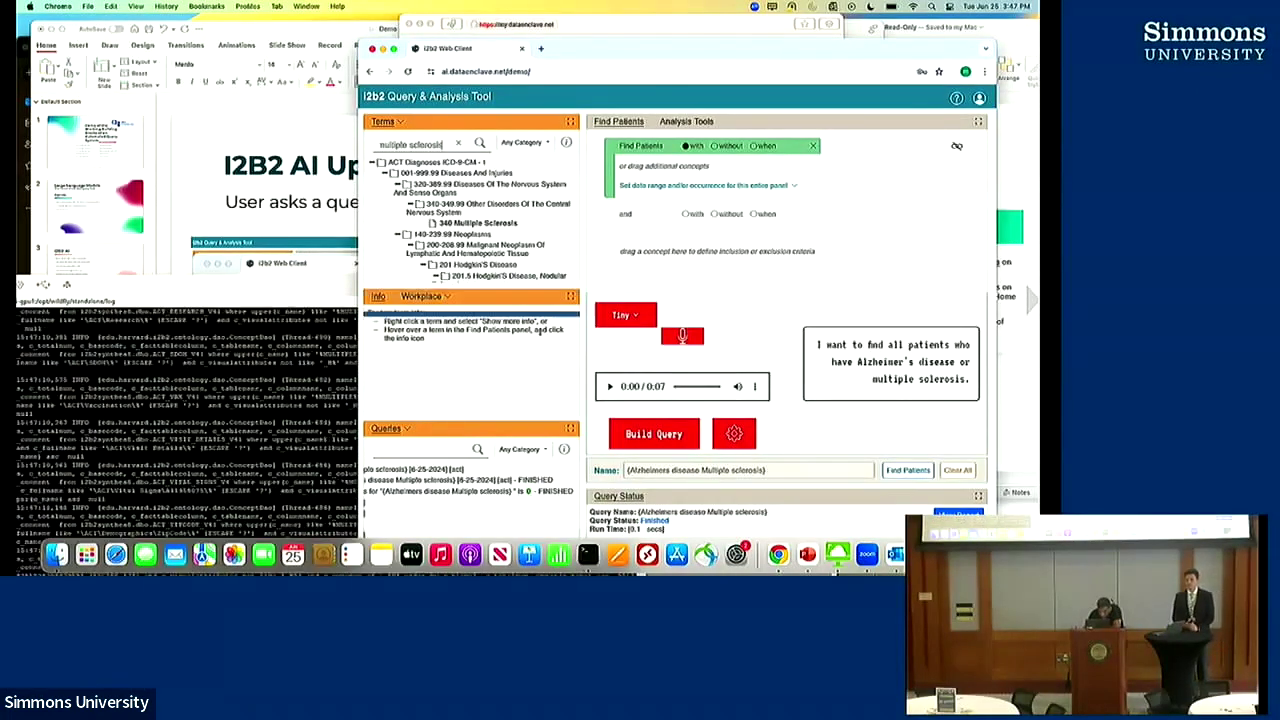
Enlarge the Terms results and scroll to reveal ICD-10 G35 and the Multiple sclerosis lab panel
drag(541, 291, 541, 398)
scroll(538, 363, down, 10)
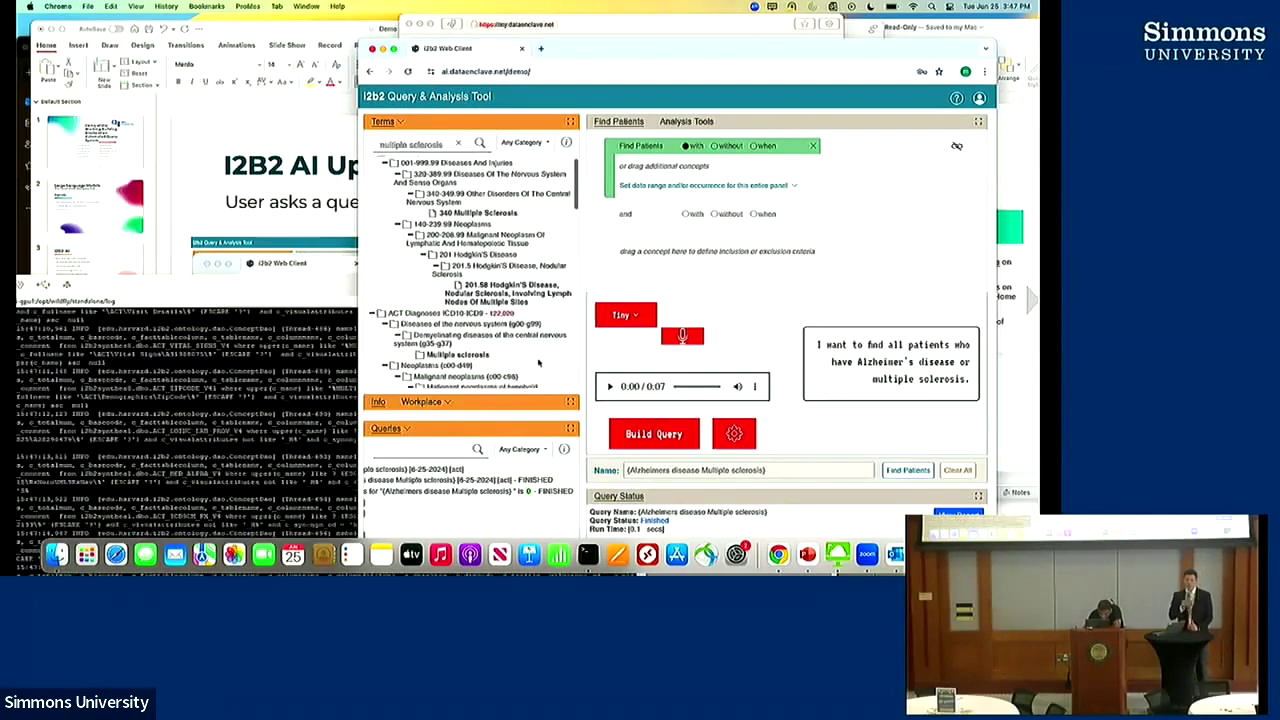
scroll(538, 364, down, 15)
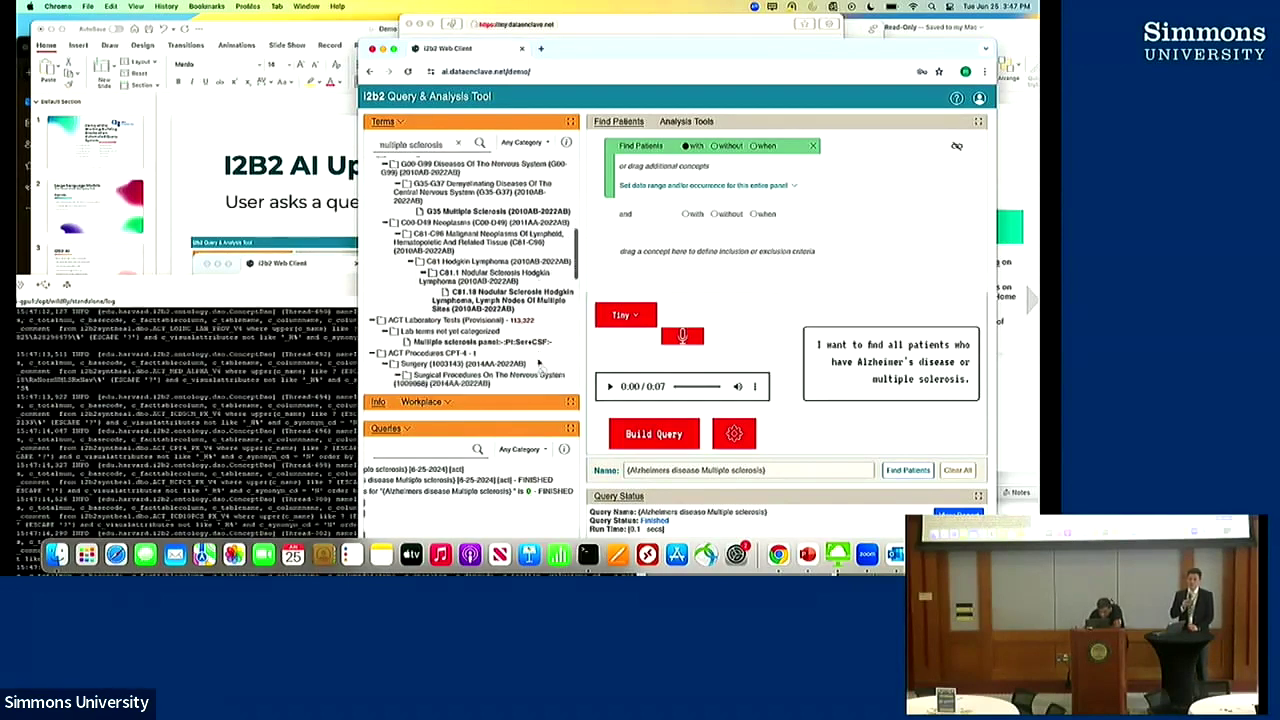